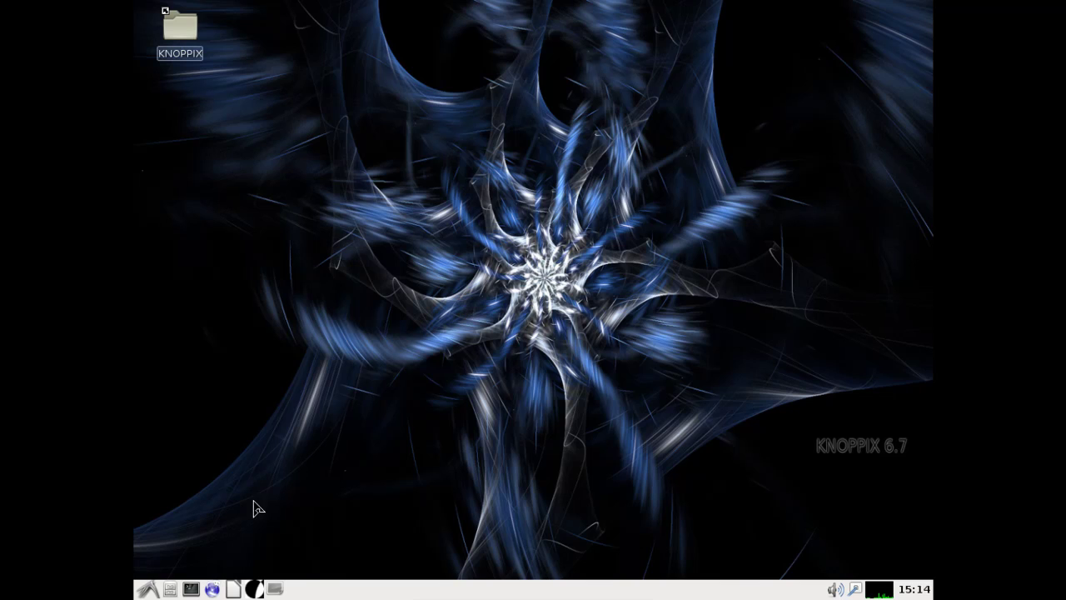
- Open the file manager and inspect the contents of the sda3, sda2 and sdb1 drives
left_click(170, 589)
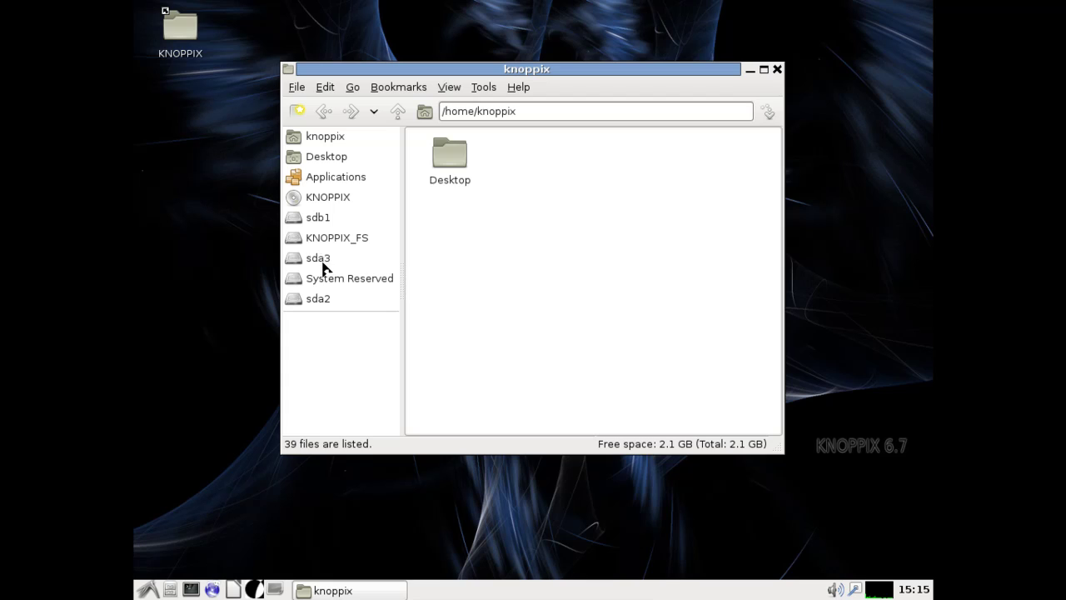
left_click(318, 262)
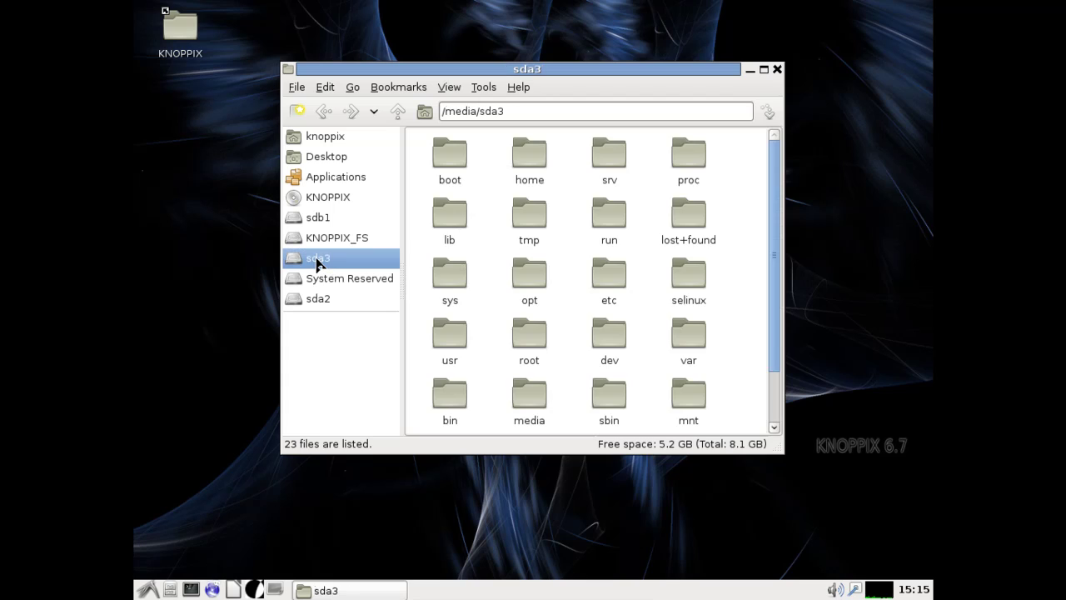
left_click(316, 304)
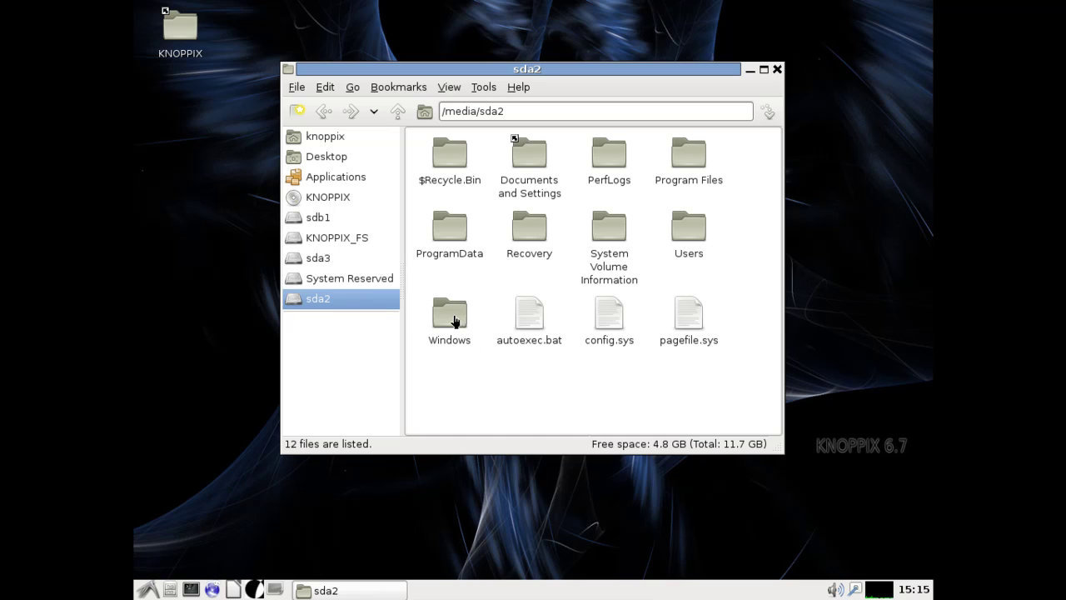
left_click(314, 221)
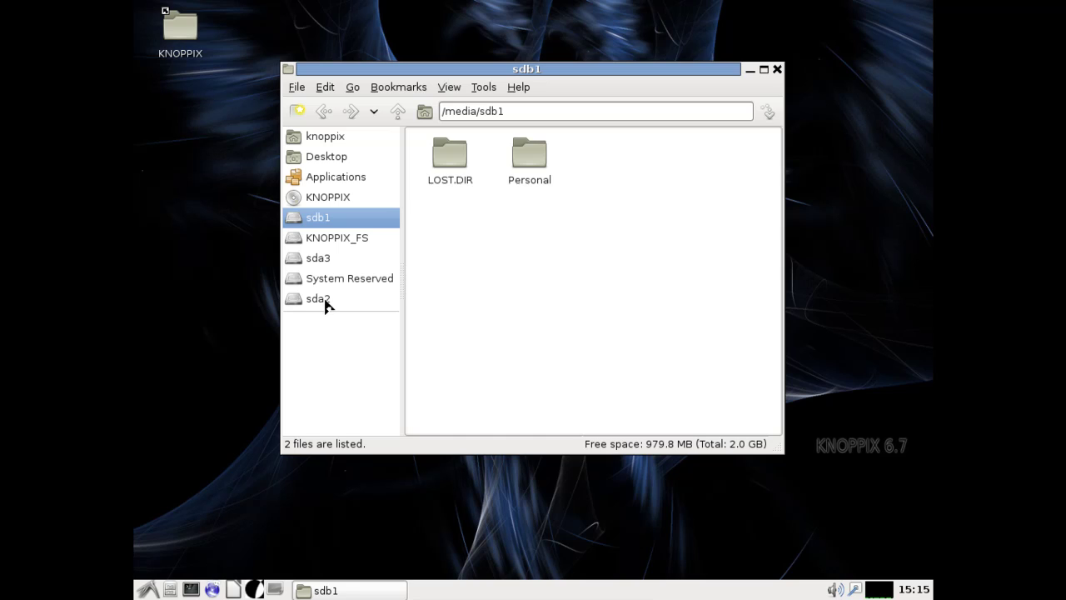
- Open the Users folder on the sda2 drive, try to open its techiesmarts folder and return to Users
left_click(325, 302)
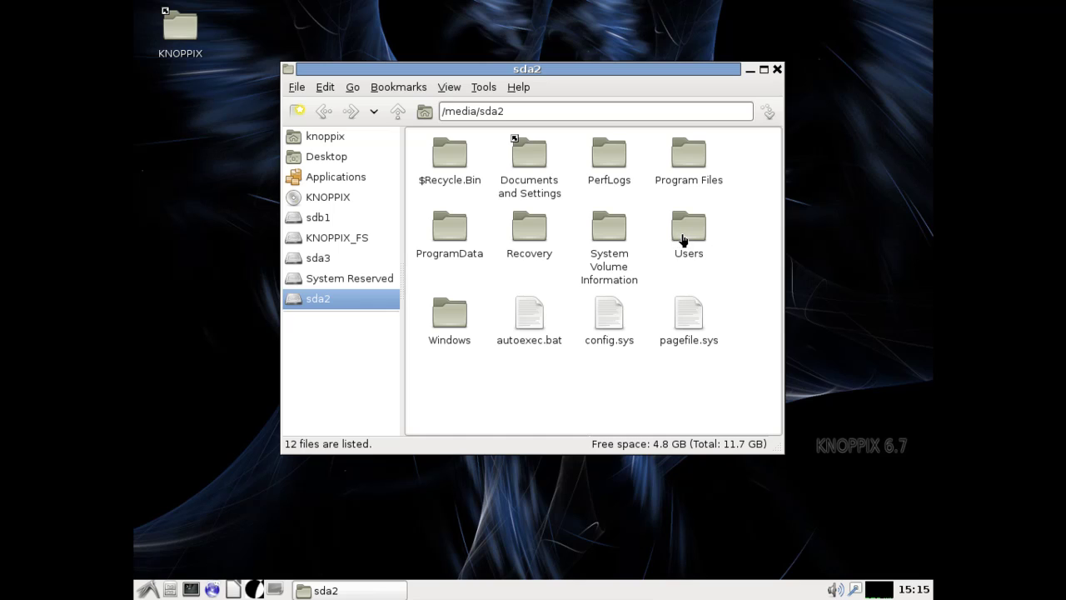
double_click(683, 238)
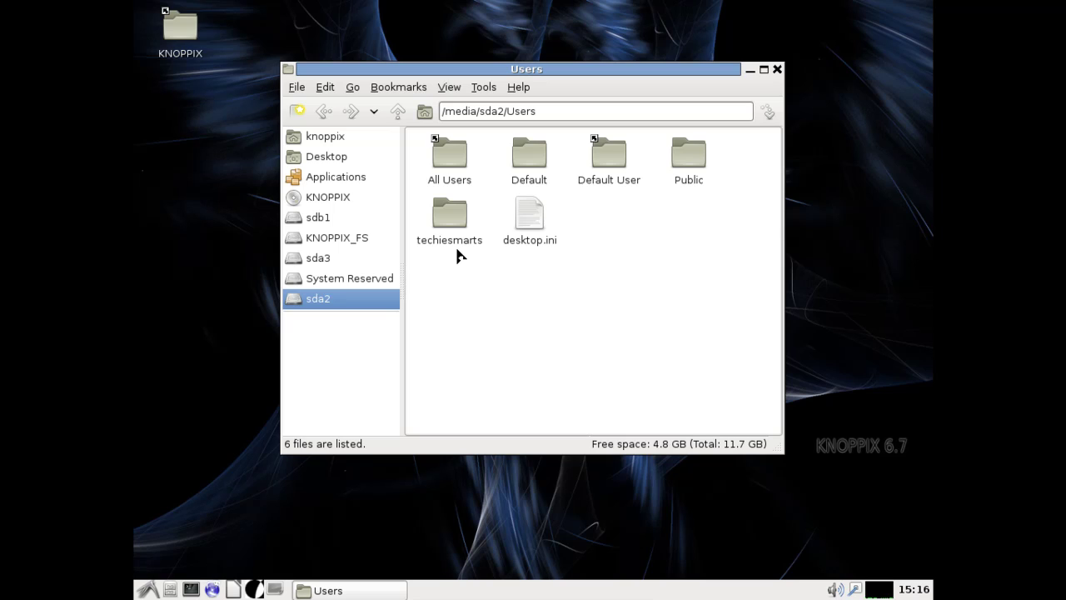
double_click(454, 223)
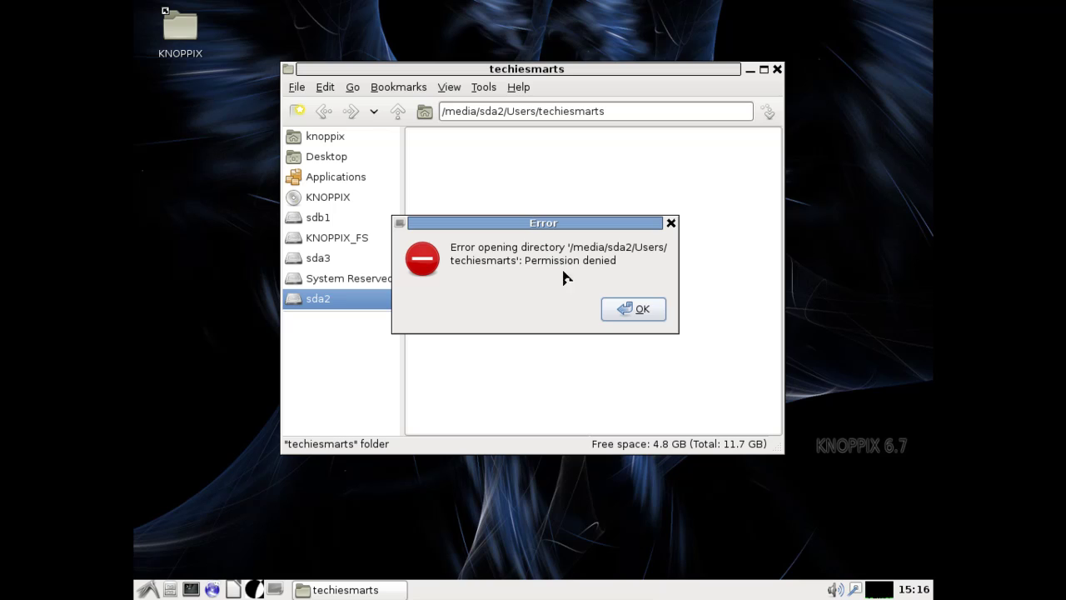
left_click(619, 310)
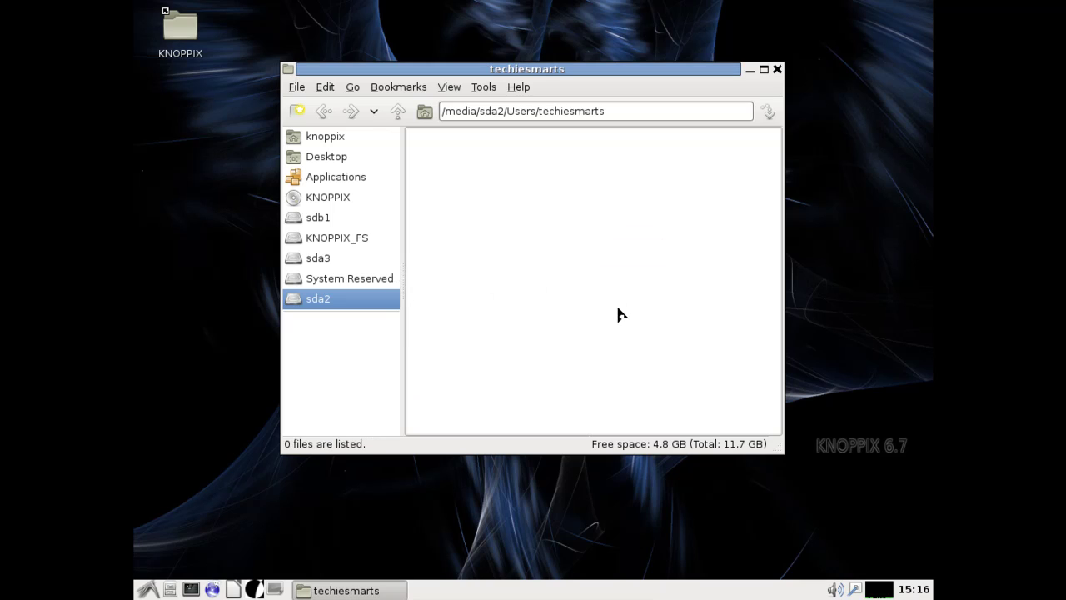
left_click(321, 117)
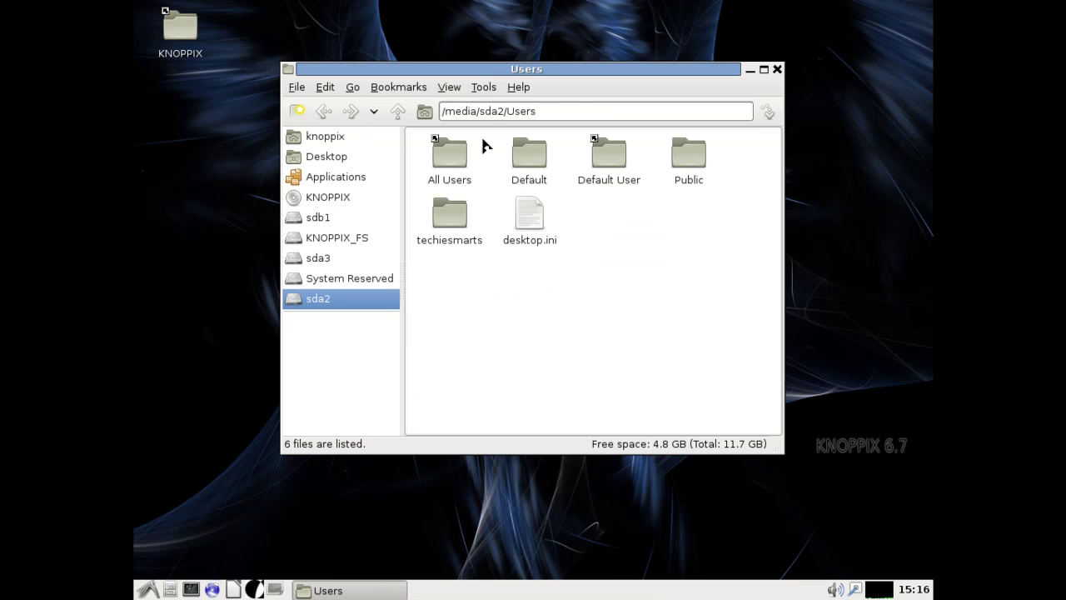
- Reopen the Users folder as root and open the techiesmarts folder in the superuser window
left_click(484, 90)
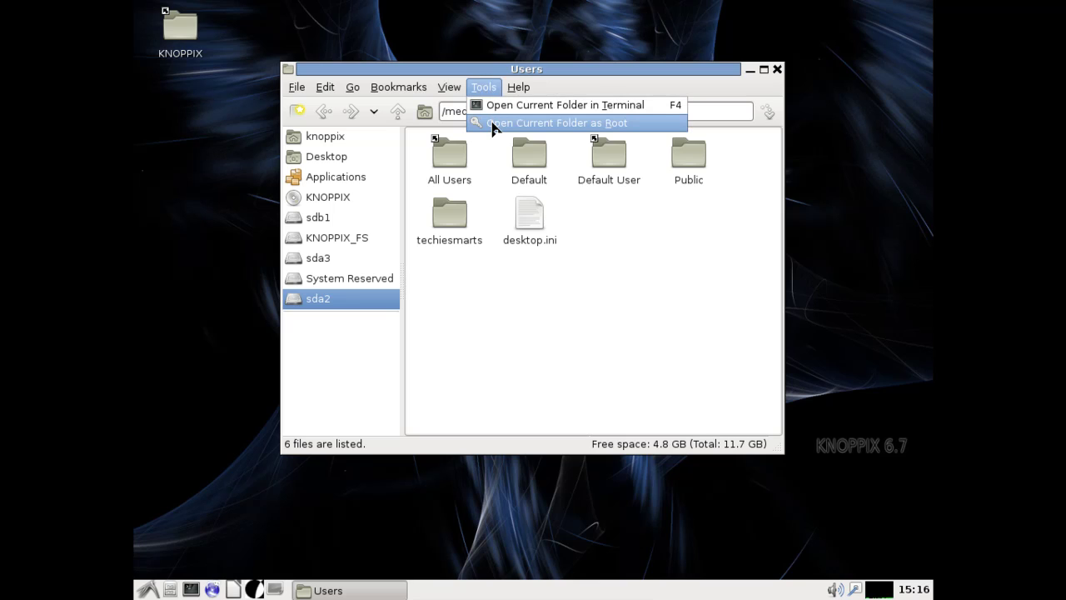
left_click(492, 123)
left_click(447, 8)
left_click_drag(448, 8, 592, 68)
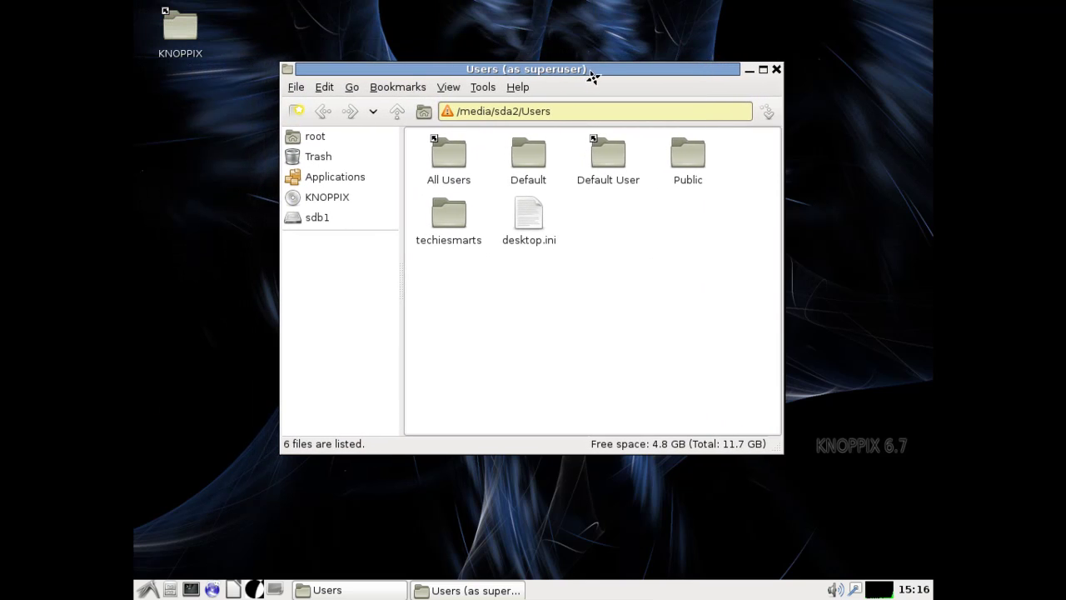
left_click(462, 226)
double_click(461, 226)
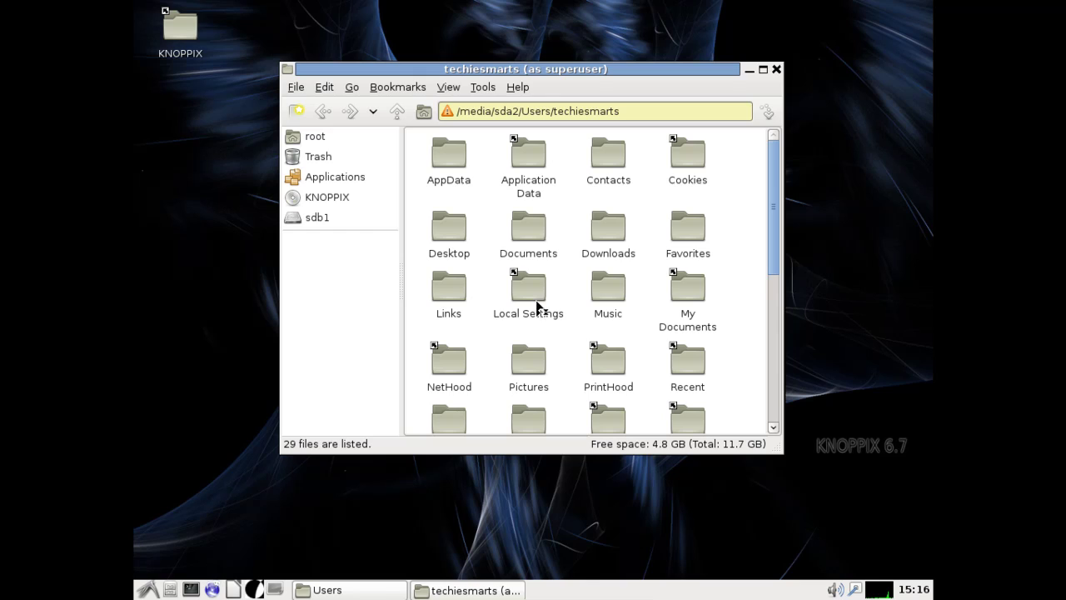
- Open the Pictures folder, view the contents of its Blog Images folder and return to Pictures
left_click(527, 366)
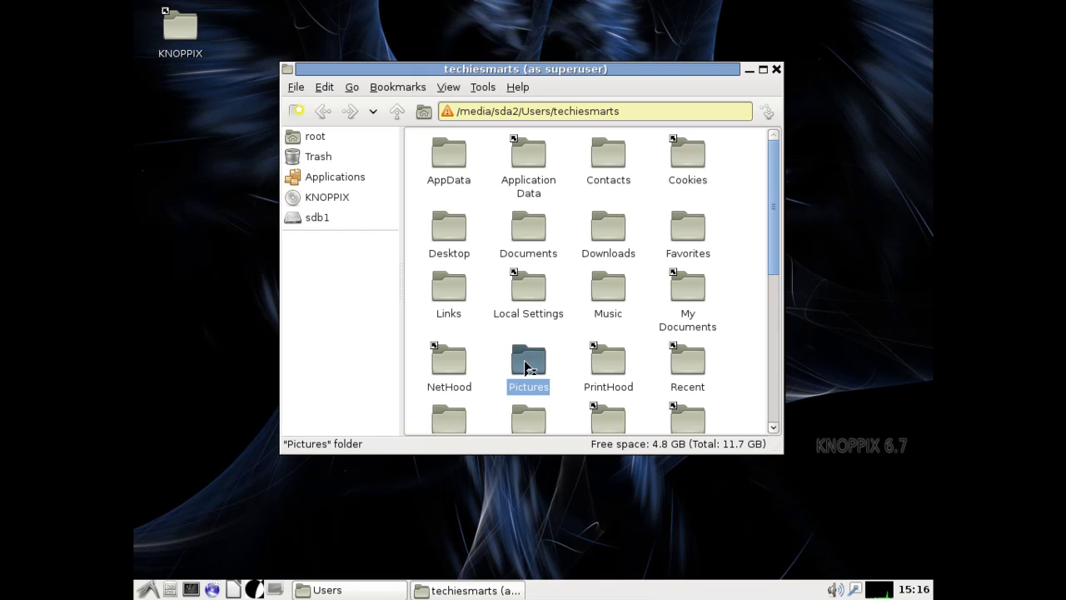
double_click(526, 367)
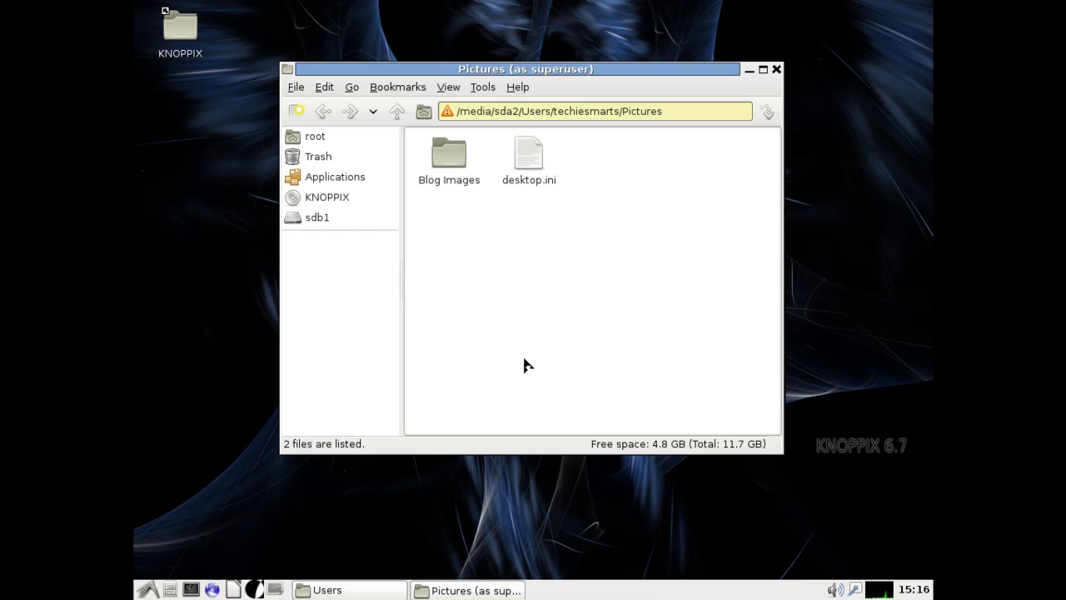
double_click(458, 170)
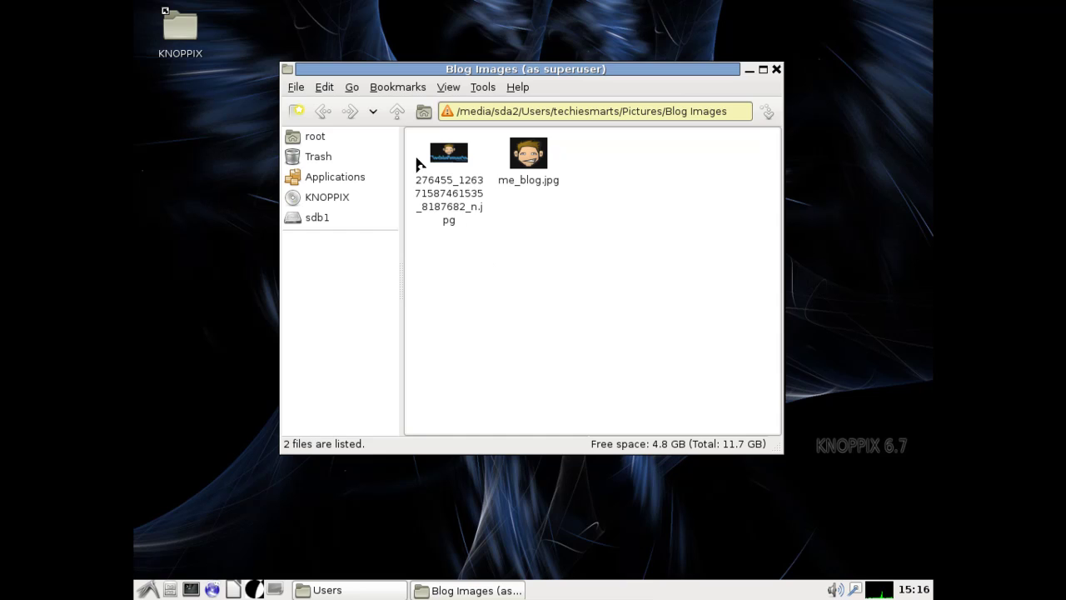
left_click(324, 112)
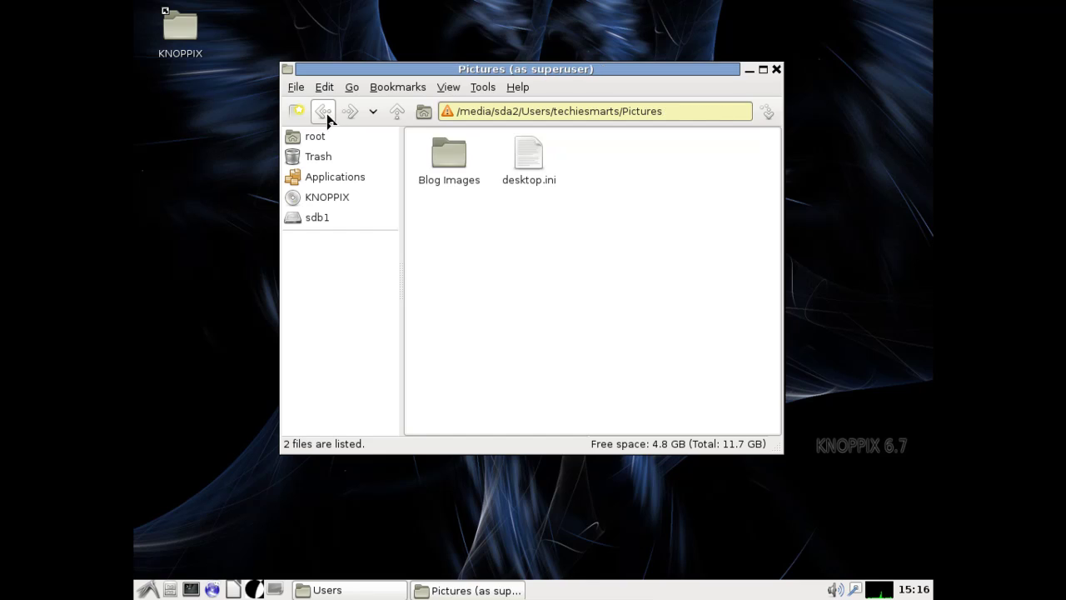
- Copy the Blog Images folder from Pictures to the clipboard
left_click(454, 163)
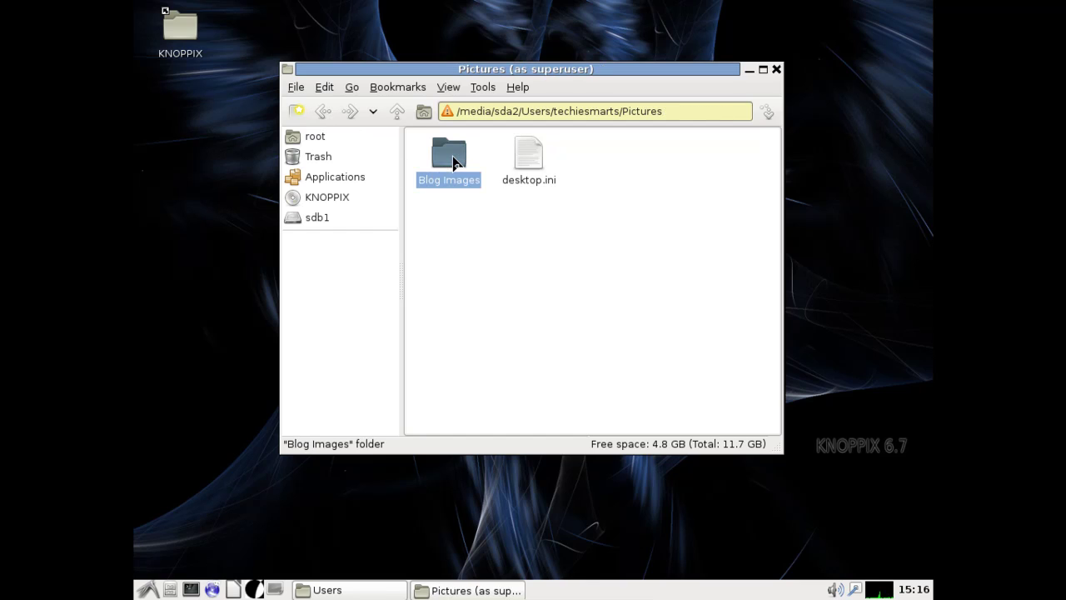
left_click(324, 88)
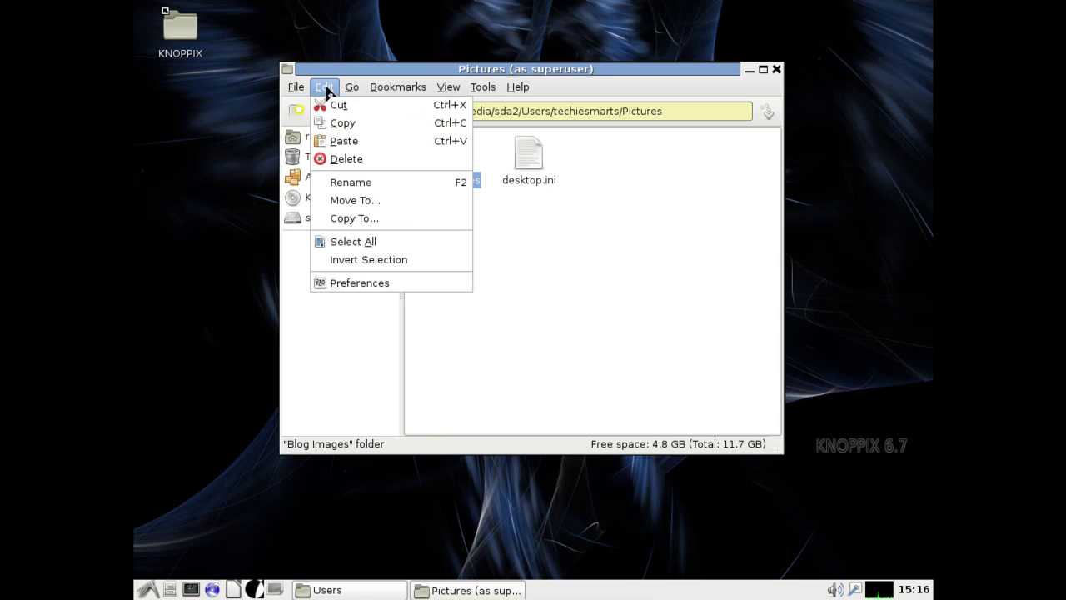
left_click(345, 127)
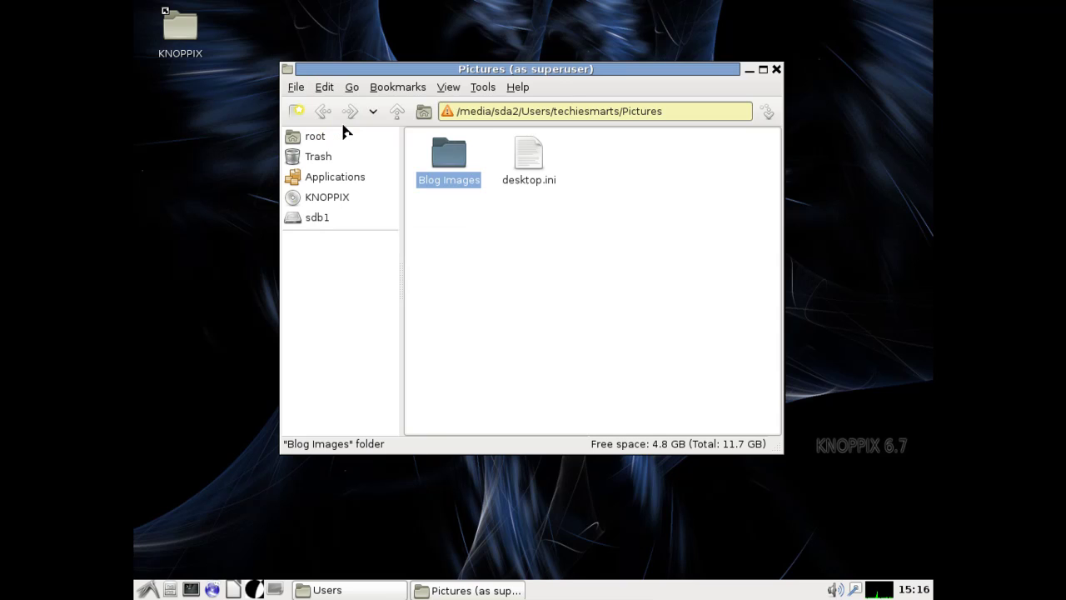
- Move the superuser window out of the way and open the sdb1 drive in the regular file manager window
left_click_drag(542, 70, 550, 158)
left_click(556, 76)
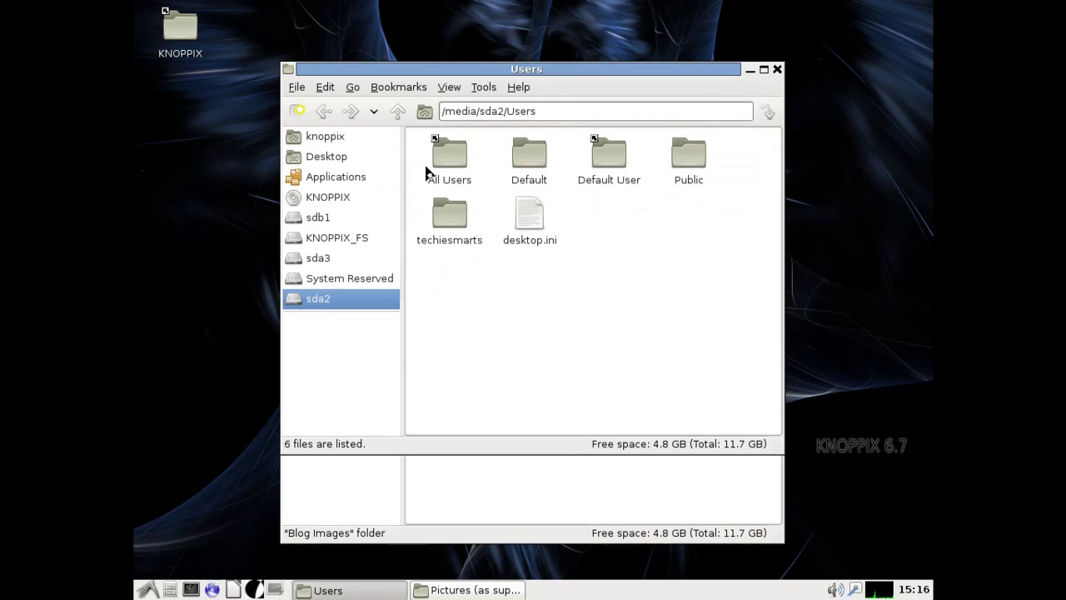
left_click(318, 218)
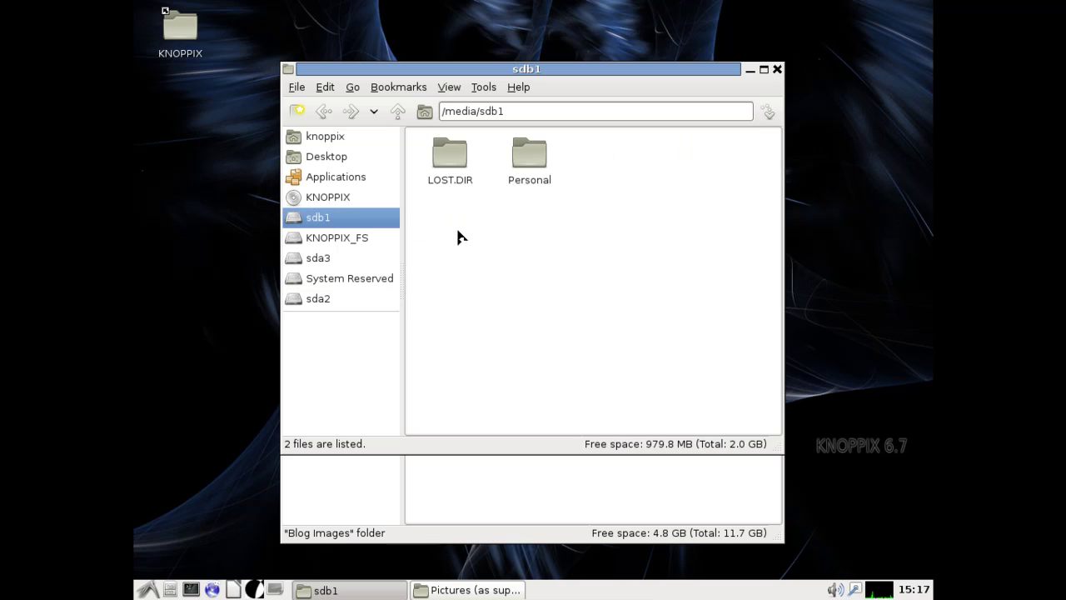
- Try to paste the copied Blog Images folder into sdb1 without root rights
left_click(329, 89)
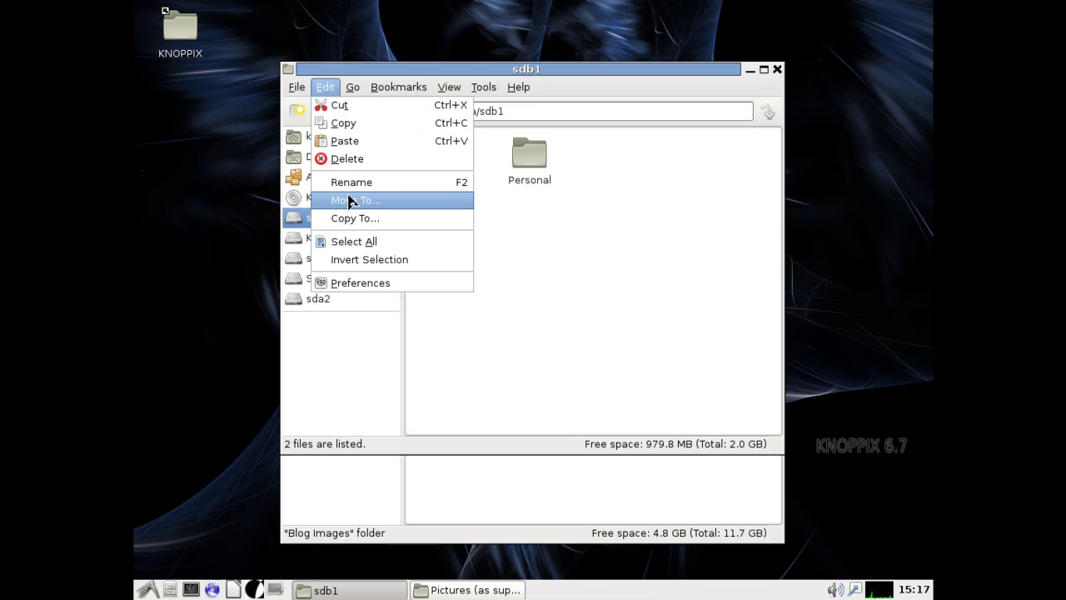
left_click(349, 142)
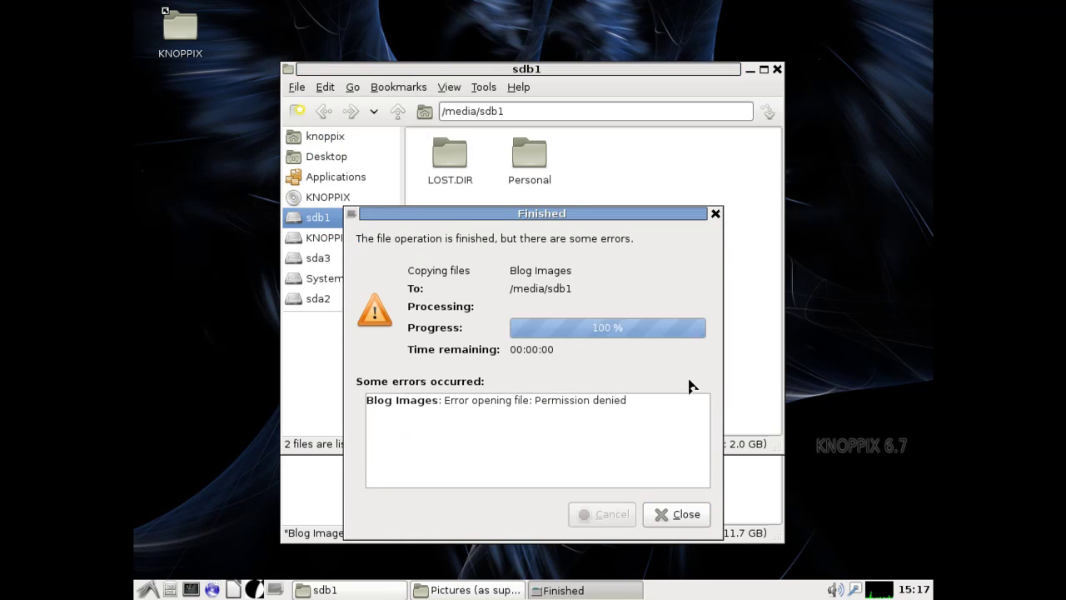
left_click(686, 515)
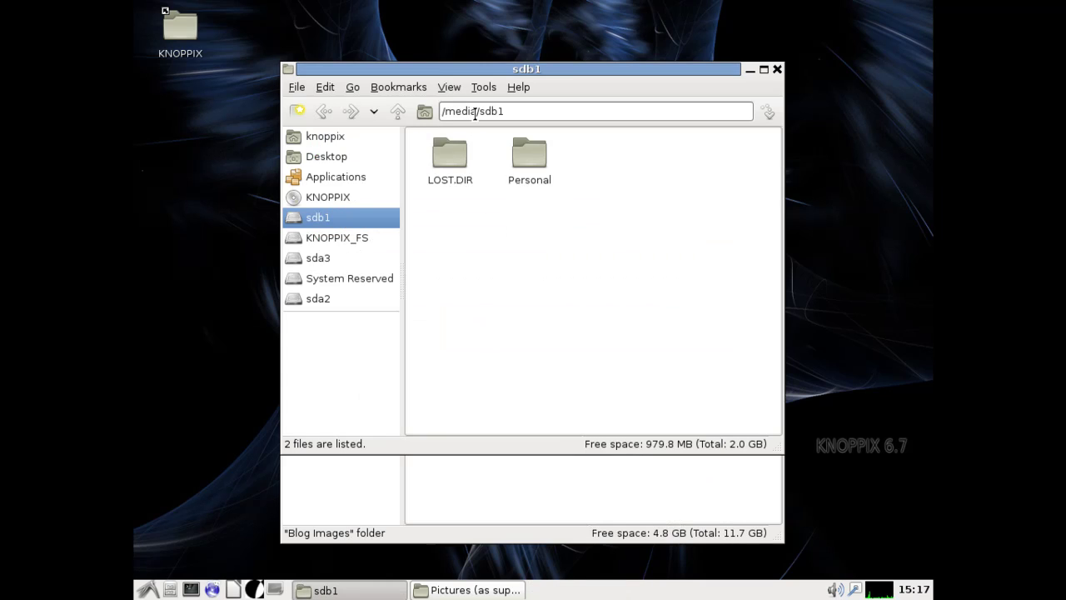
- Open the sdb1 folder as root and bring its superuser window to the front
left_click(485, 88)
left_click(556, 122)
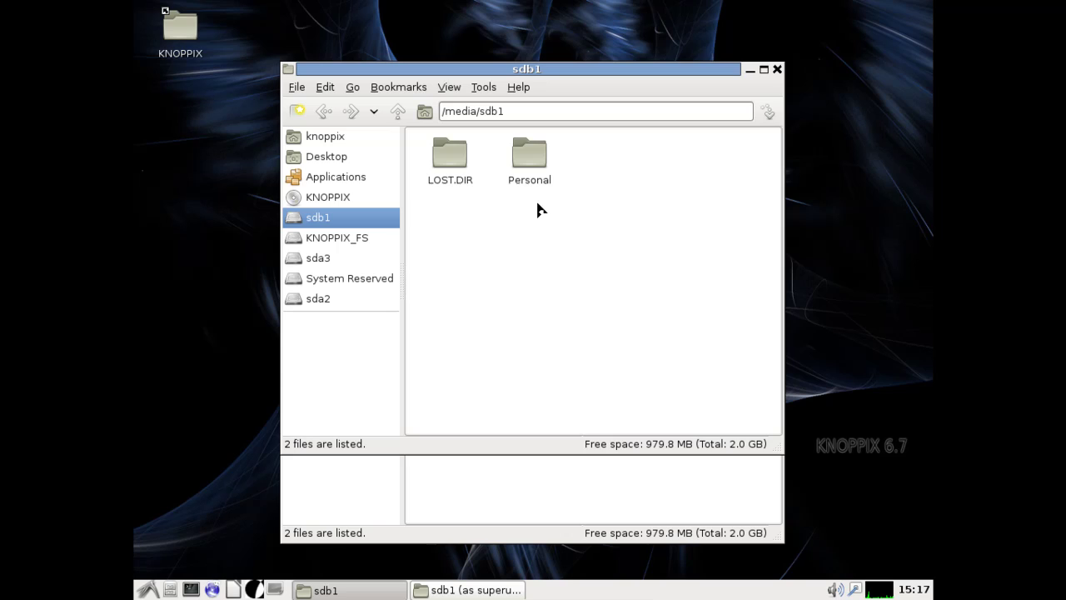
left_click(537, 515)
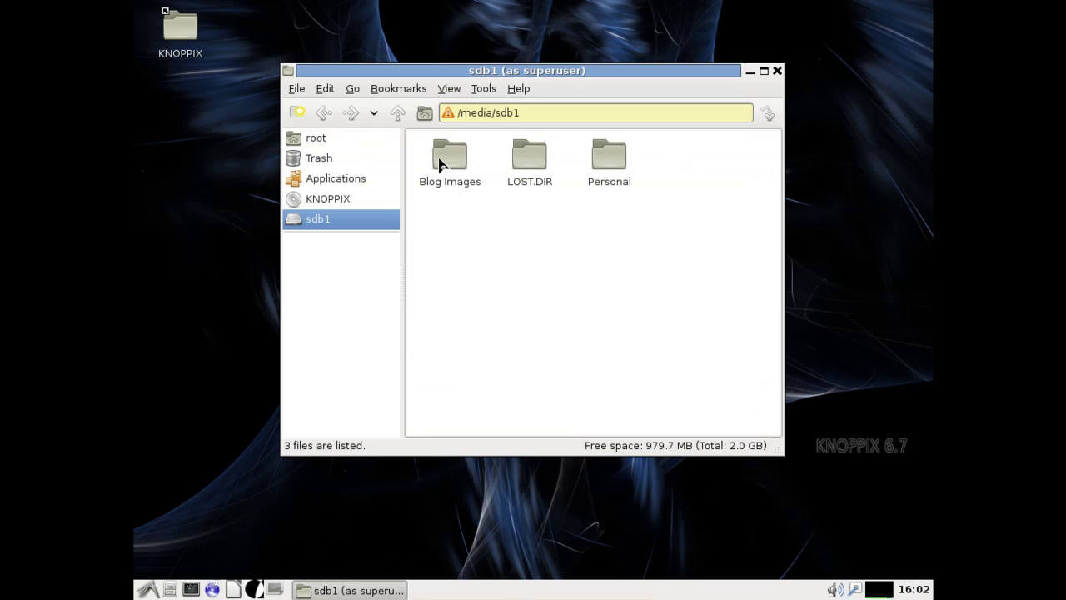
- Check the contents of the copied Blog Images folder on sdb1 and go back to the techiesmarts folder
double_click(460, 172)
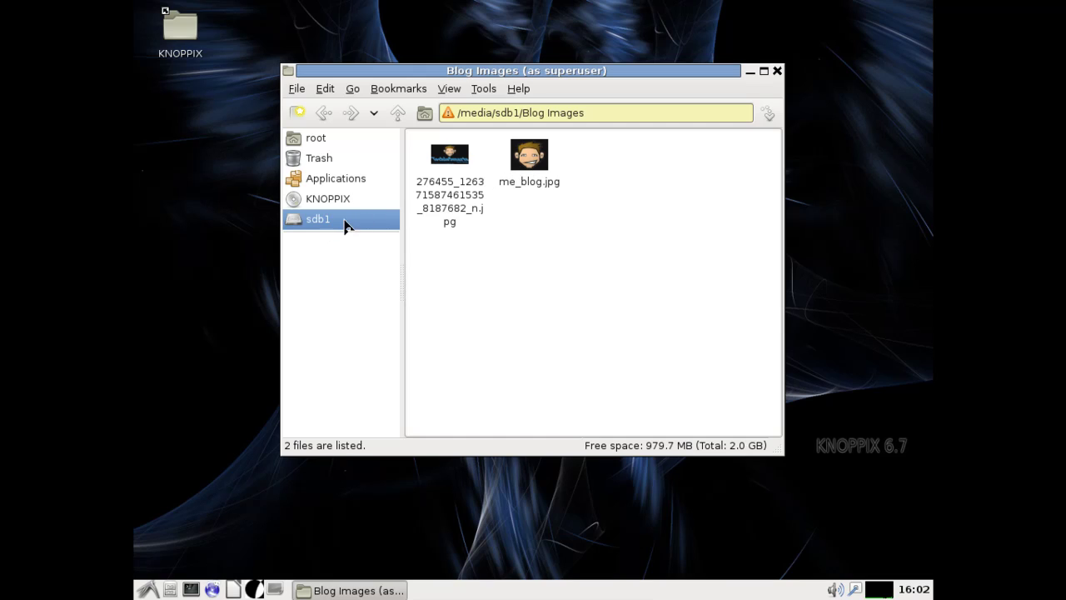
left_click(323, 114)
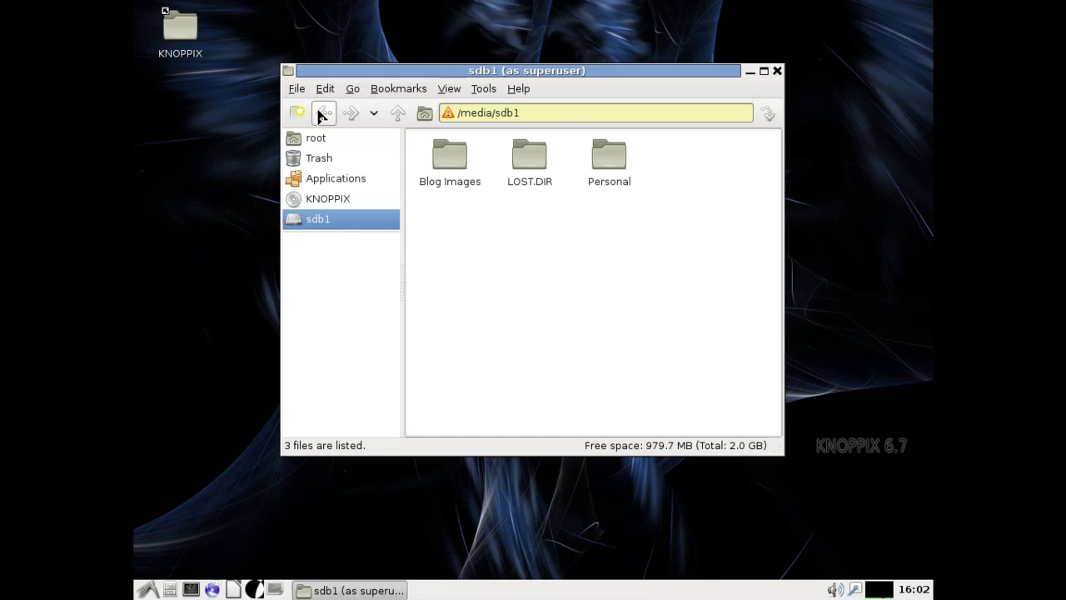
left_click(323, 115)
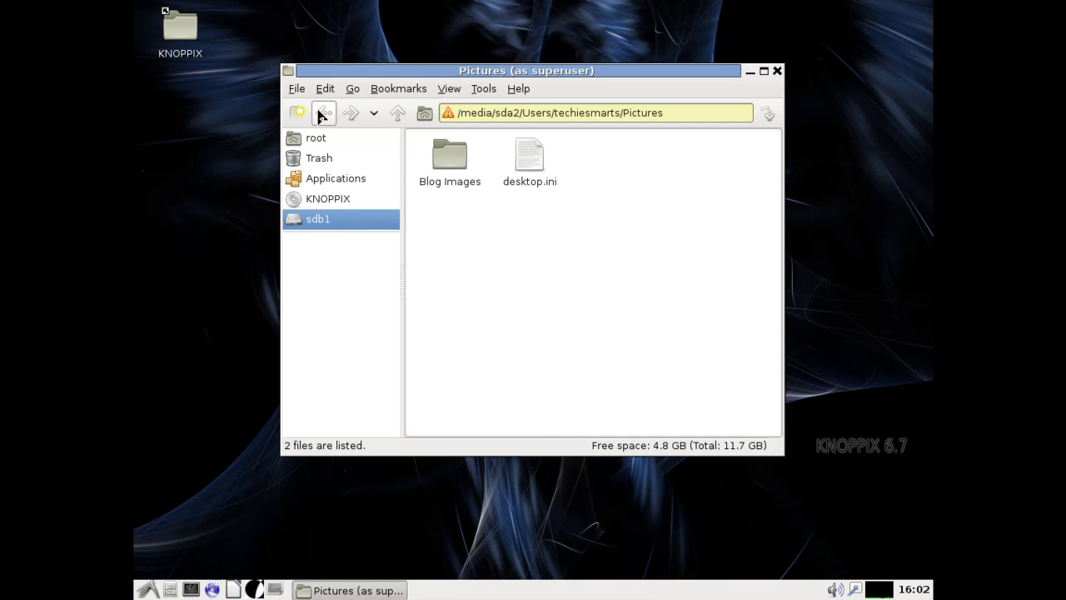
left_click(323, 114)
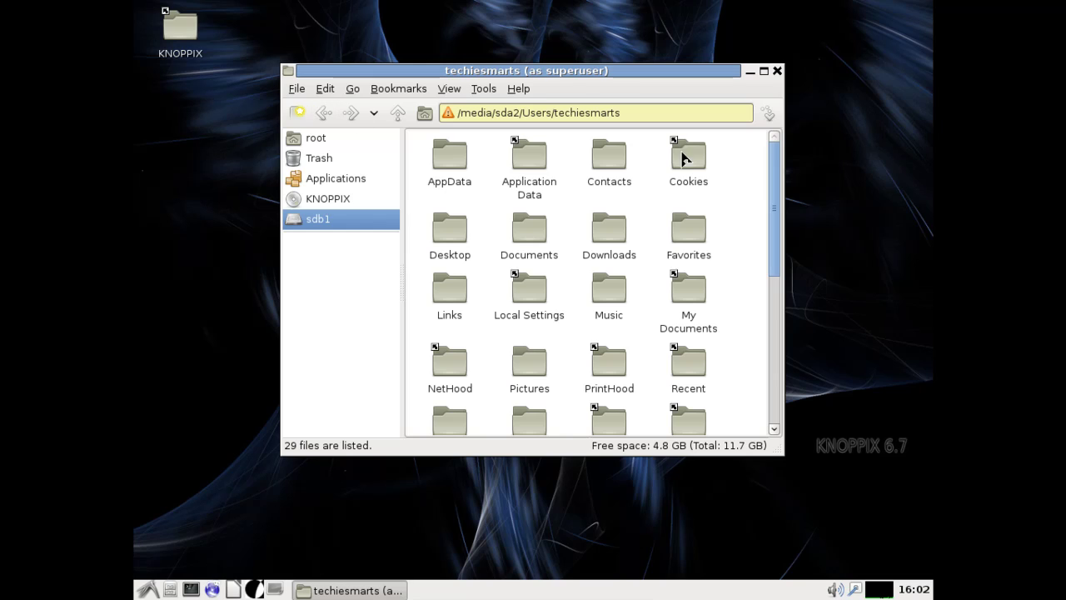
- Close the file manager and reboot the computer, continuing past the CD removal prompt
left_click(777, 73)
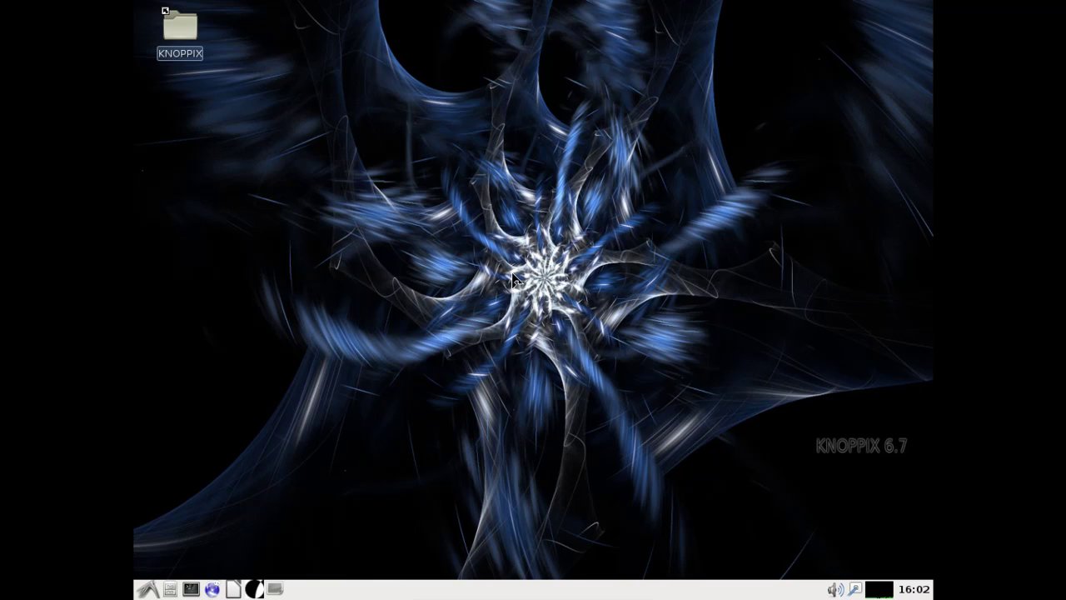
left_click(149, 591)
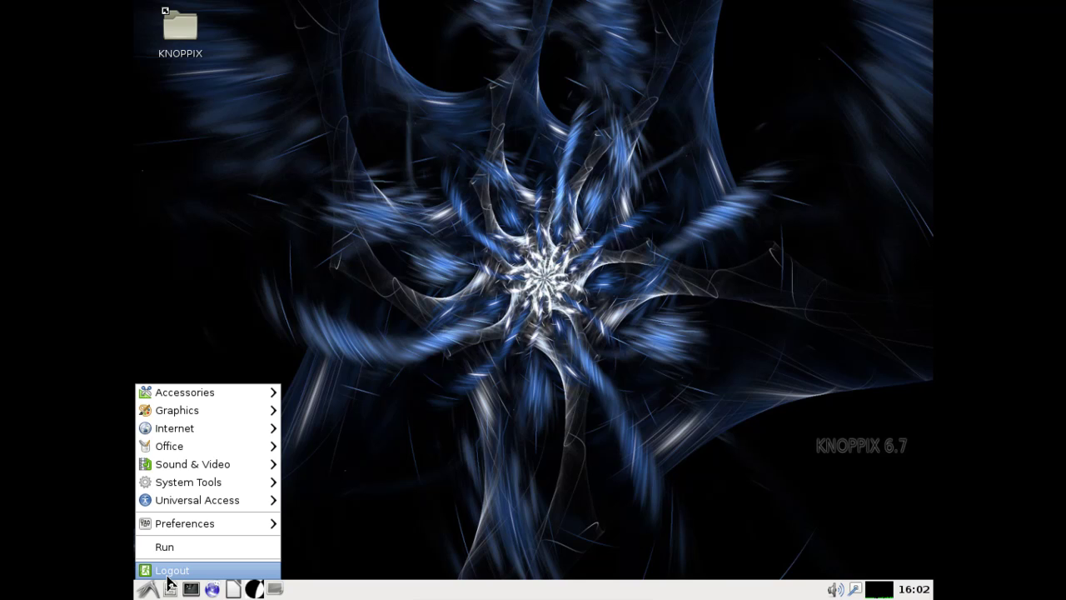
left_click(167, 573)
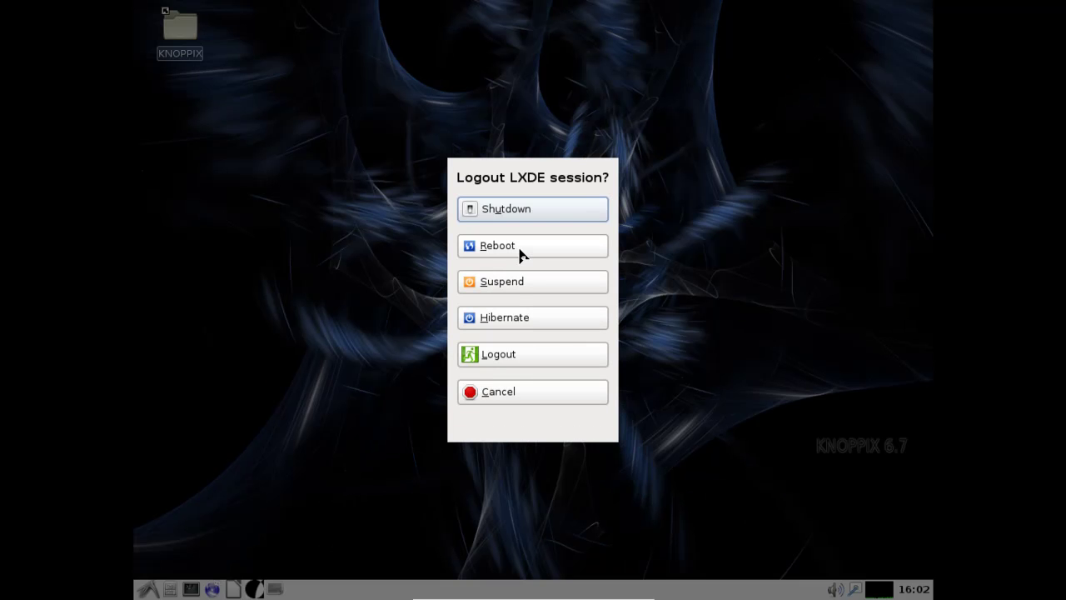
left_click(521, 250)
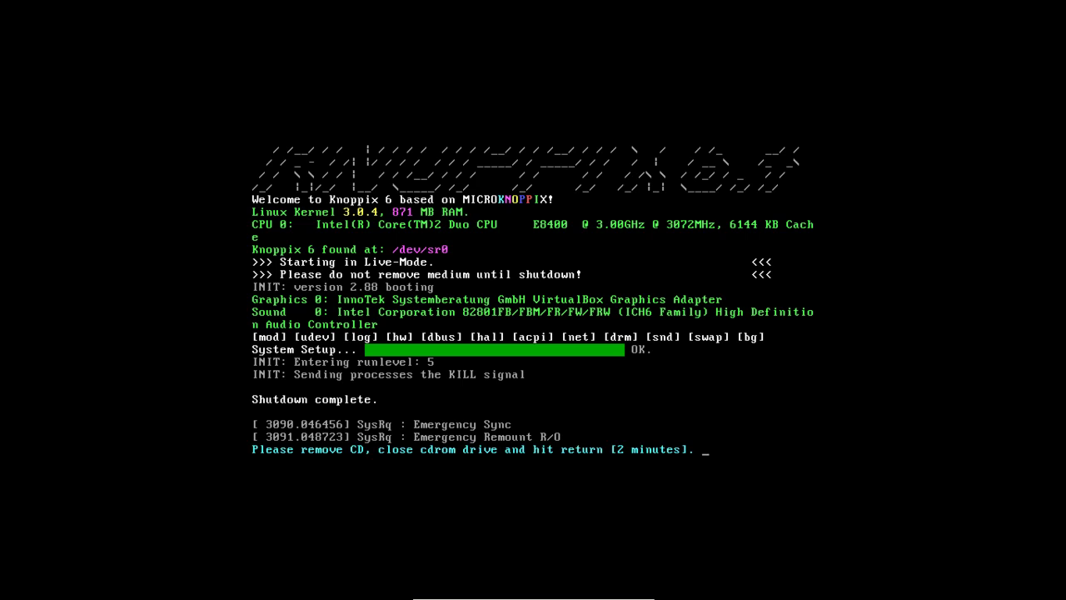
key("Return")
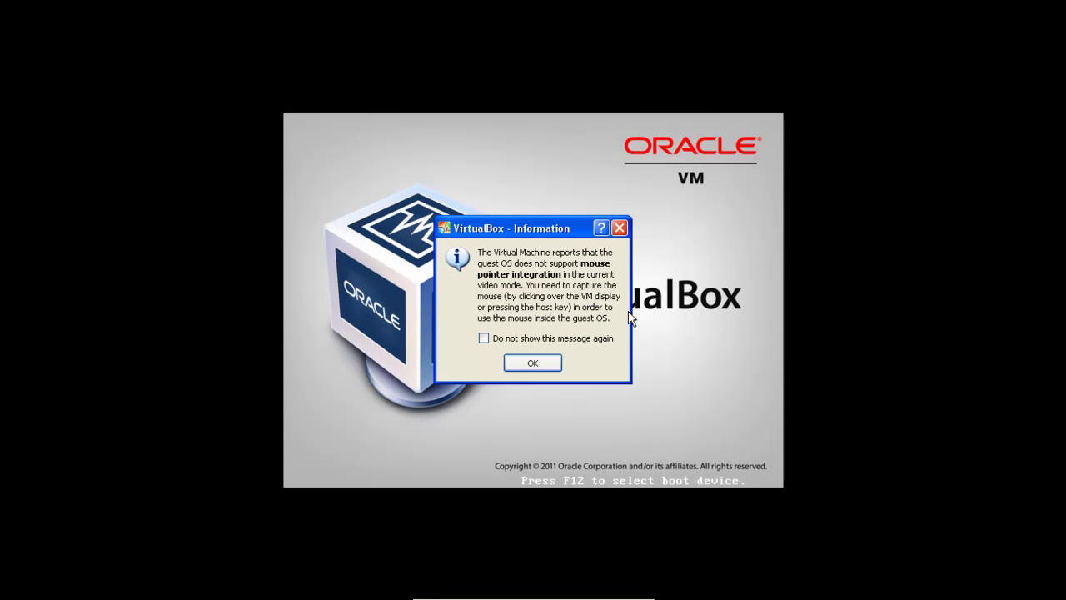
- Dismiss the mouse integration notice and boot the Windows 7 (loader) entry on /dev/sda1 from the GRUB list
key("Return")
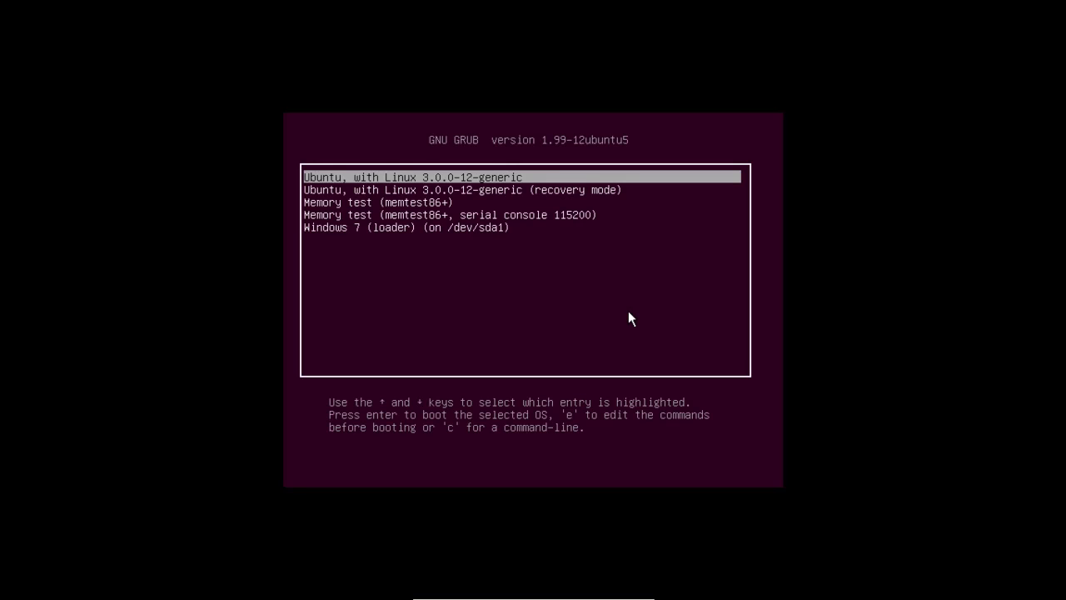
key("Down")
key("Down")
key("Down")
key("Down")
key("Return")
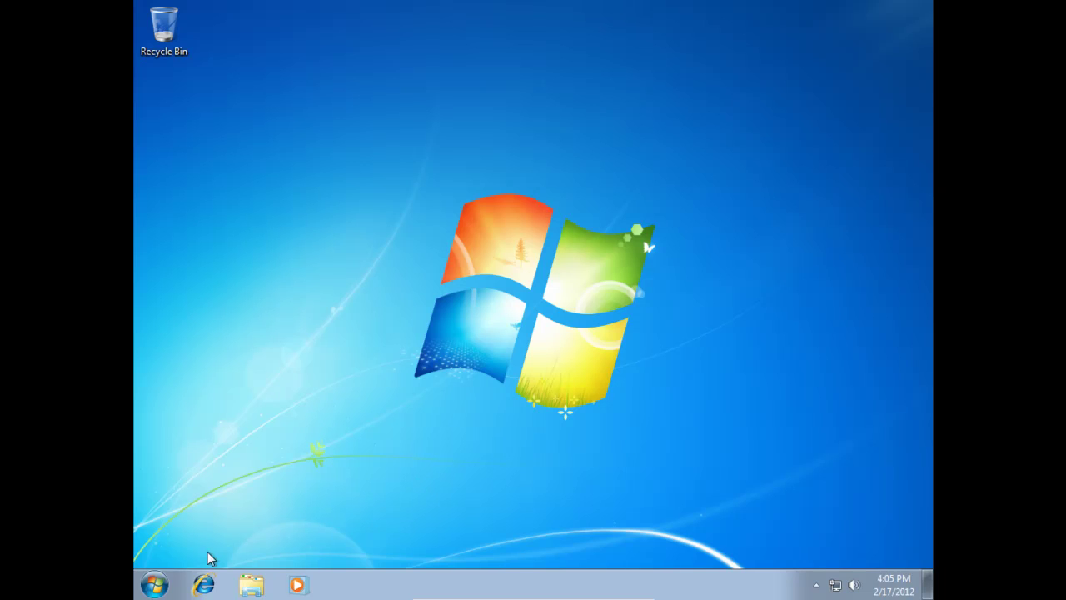
- Skip scanning Removable Disk (E:), view its files and open the Blog Images folder on it
left_click(154, 585)
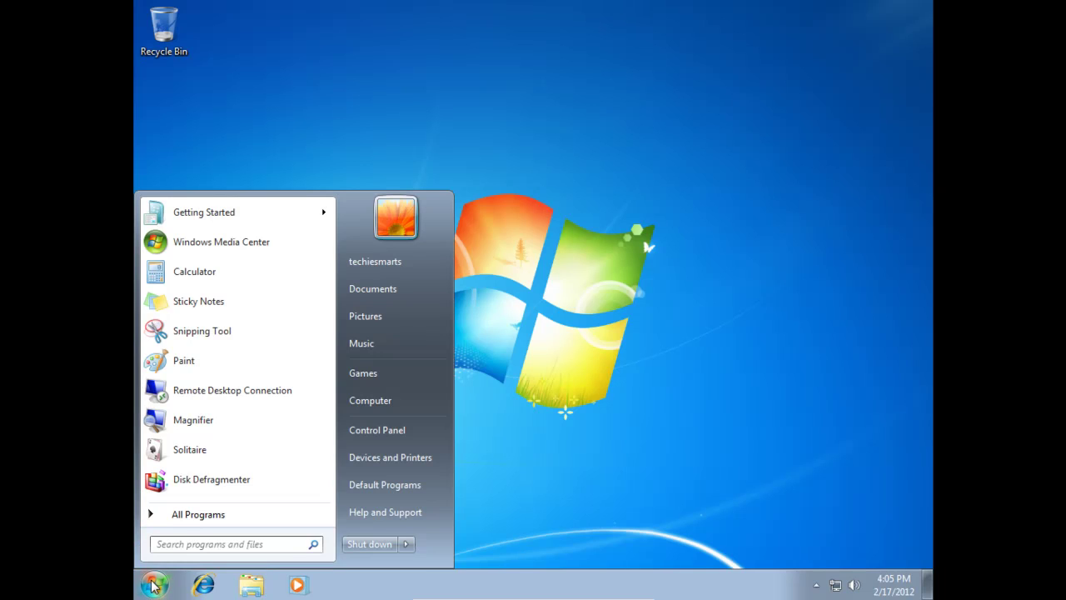
left_click(377, 400)
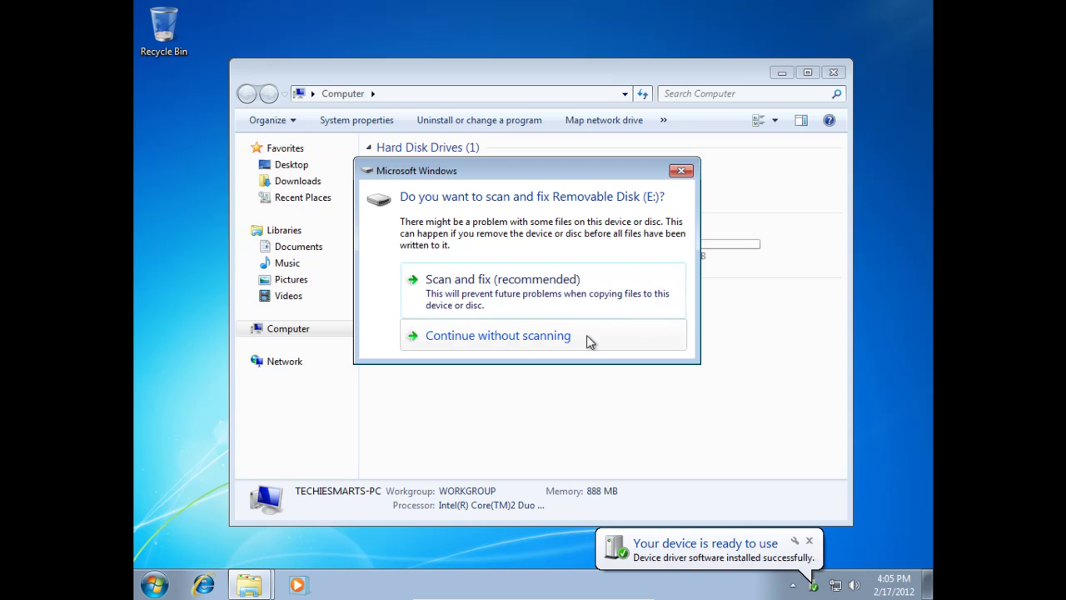
left_click(589, 337)
left_click(810, 543)
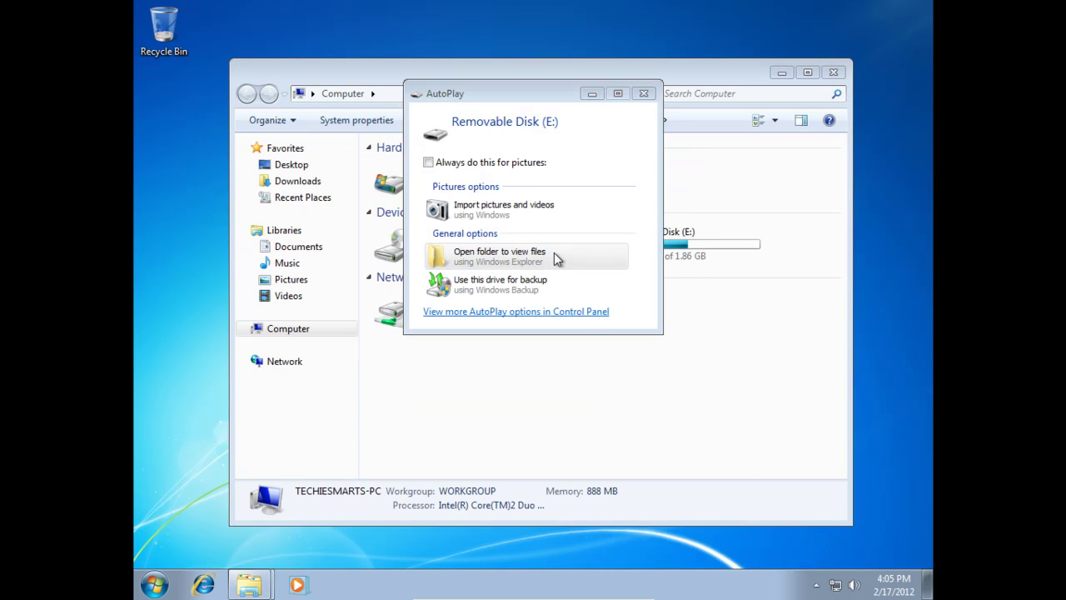
left_click(832, 72)
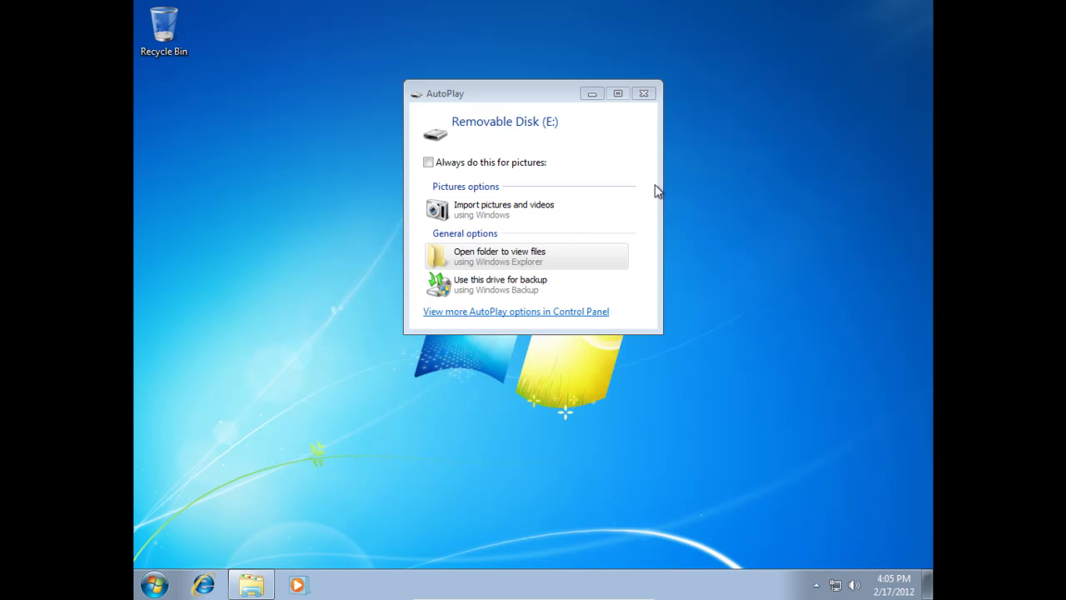
left_click(520, 255)
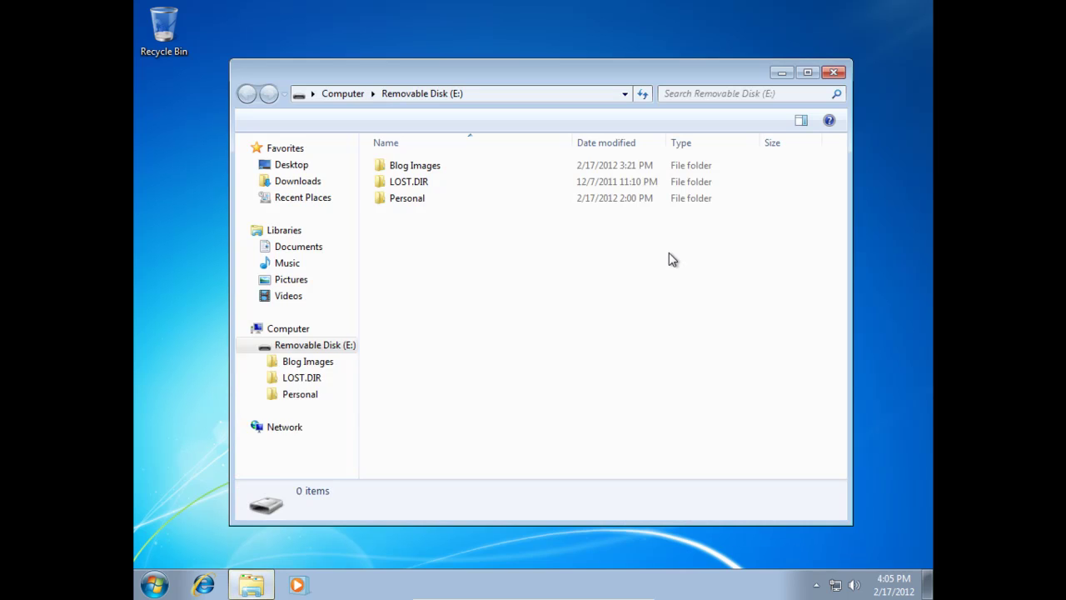
double_click(439, 170)
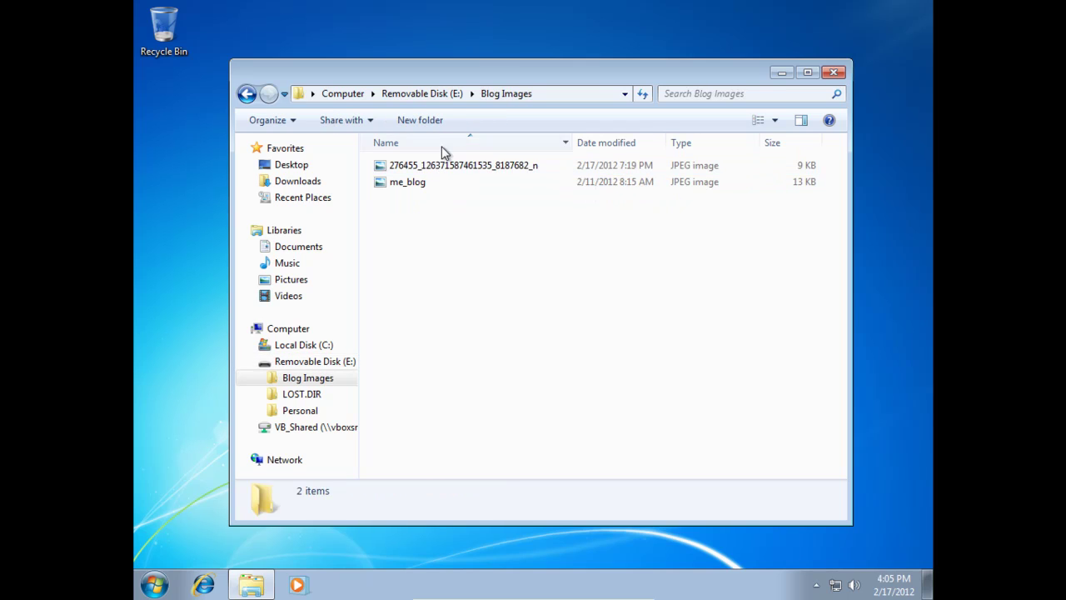
- Enable the preview pane, preview both images in the Blog Images folder, and close the window
left_click(283, 122)
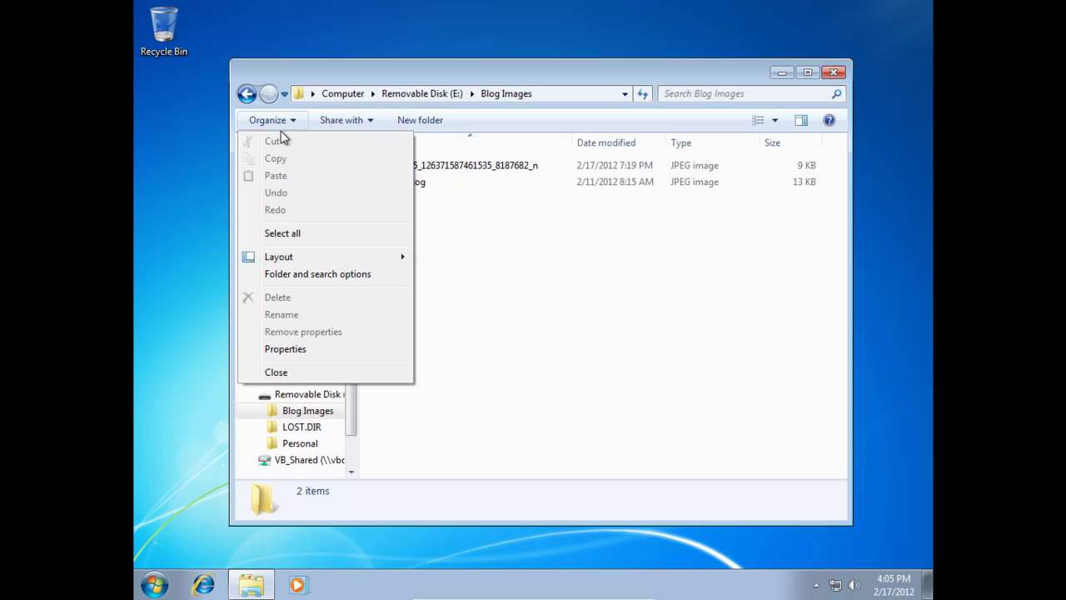
mouse_move(288, 265)
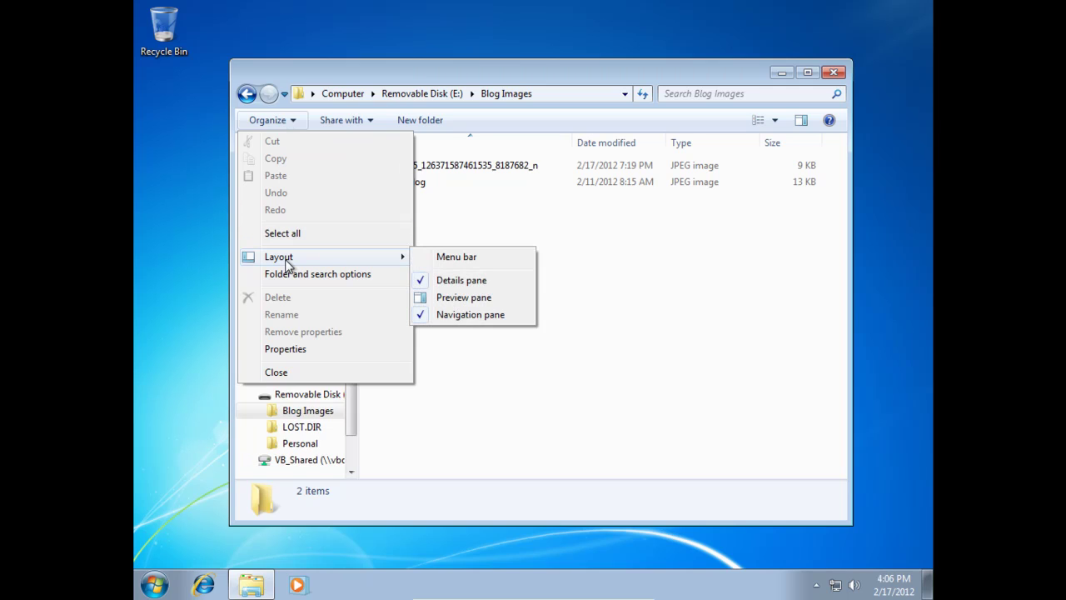
left_click(452, 298)
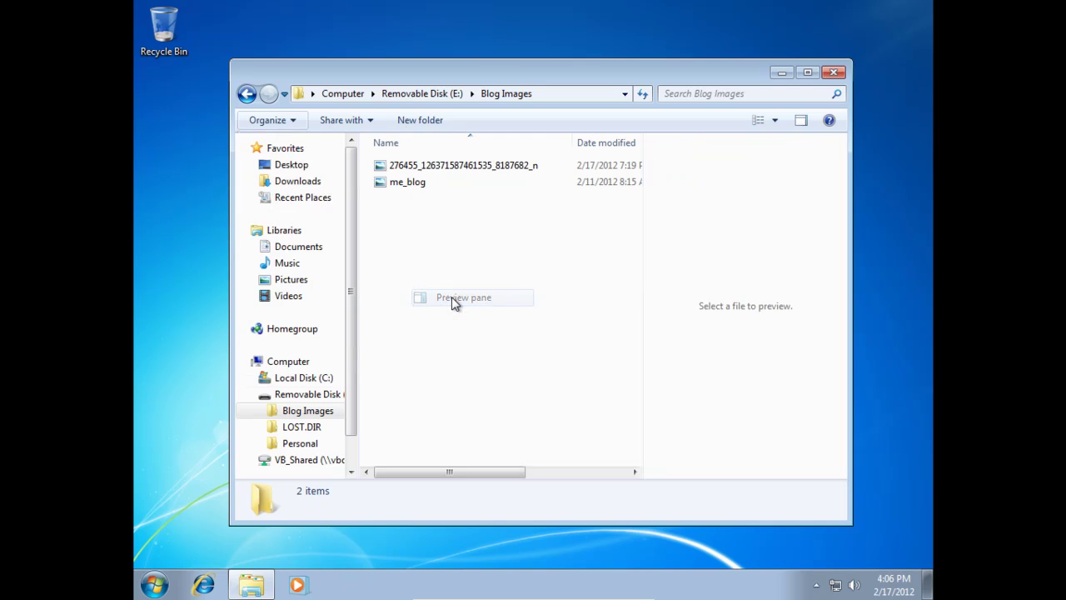
left_click(433, 166)
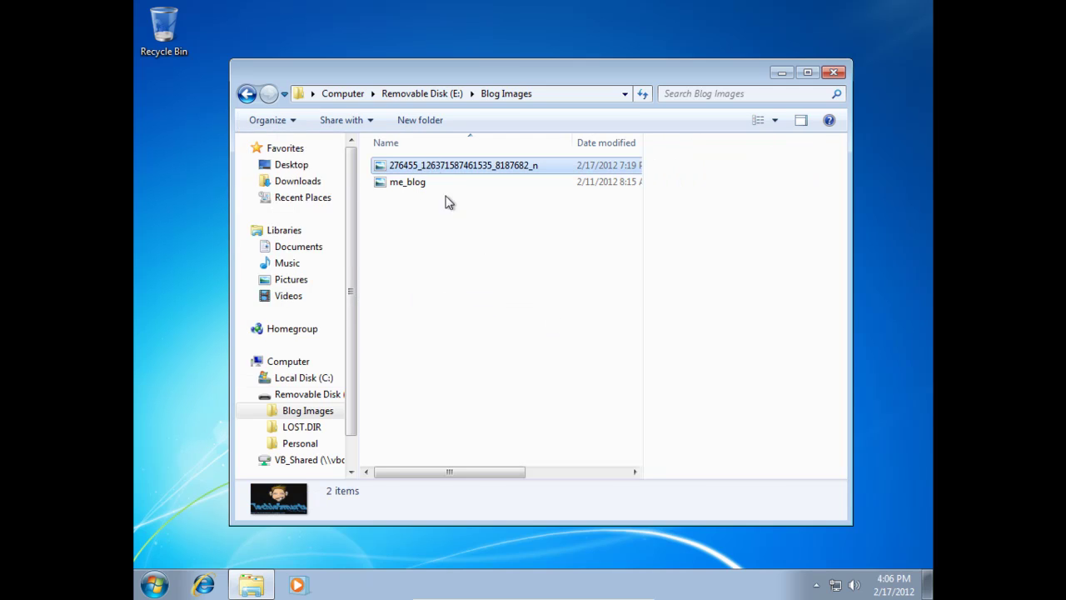
left_click(415, 183)
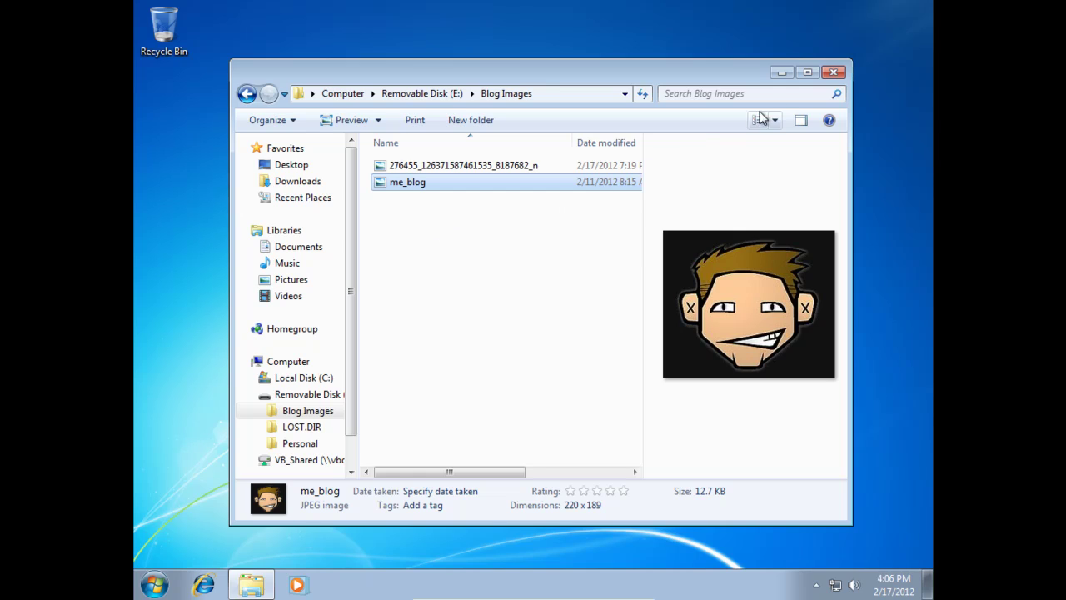
left_click(834, 73)
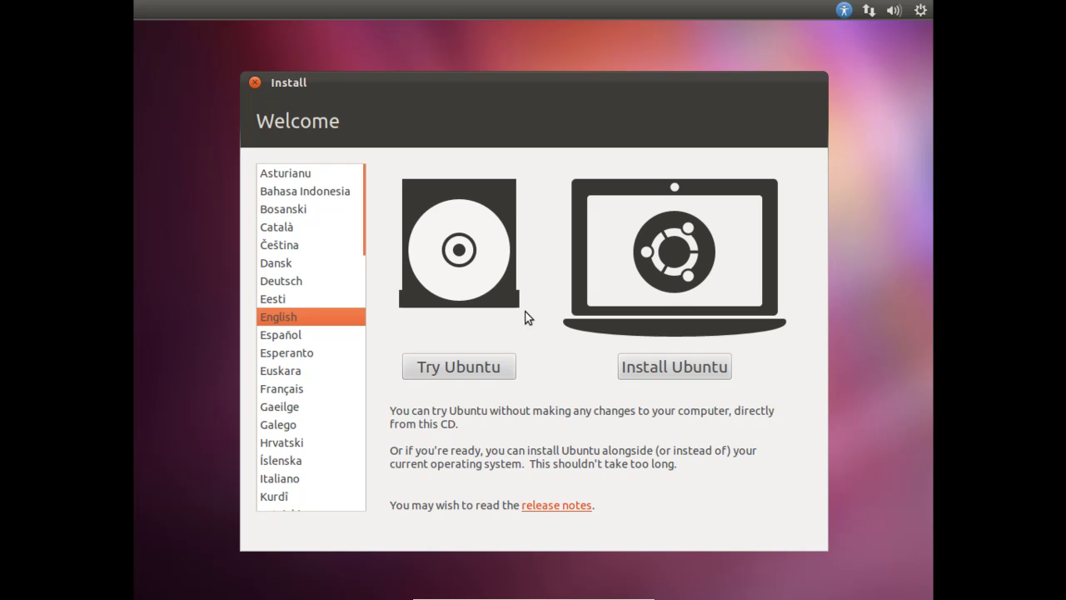
- Try Ubuntu without installing and open Users/techiesmarts/Pictures/Blog Images on the 12 GB Filesystem
left_click(434, 367)
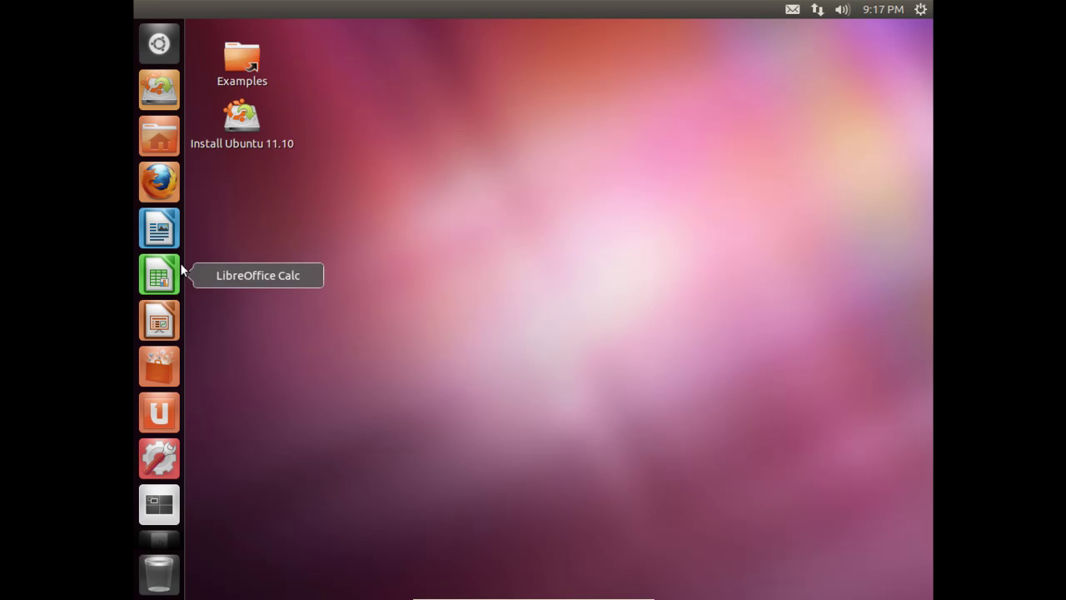
left_click(164, 145)
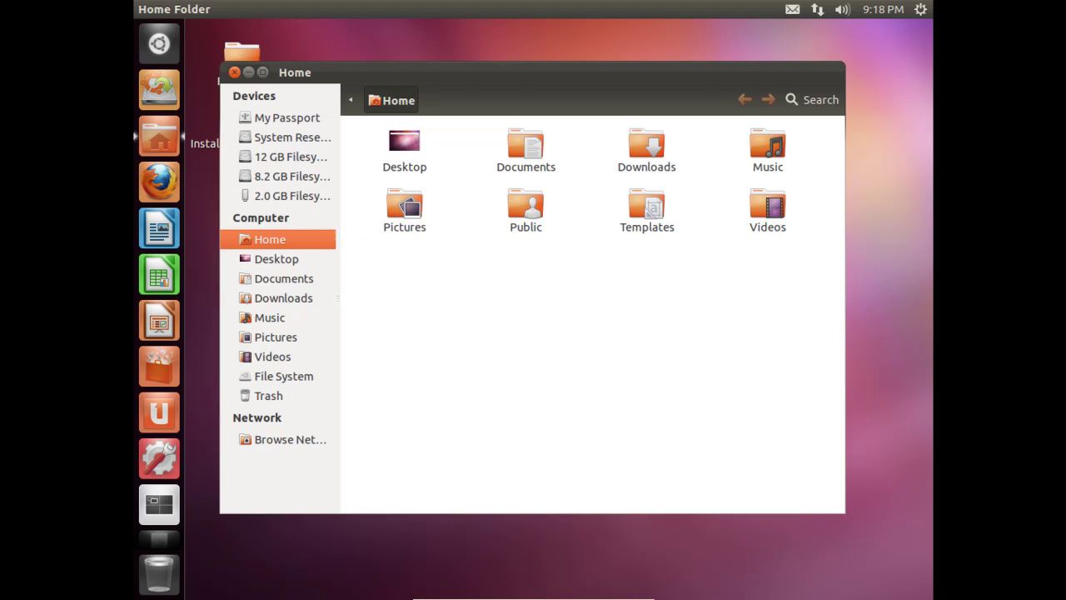
left_click(284, 158)
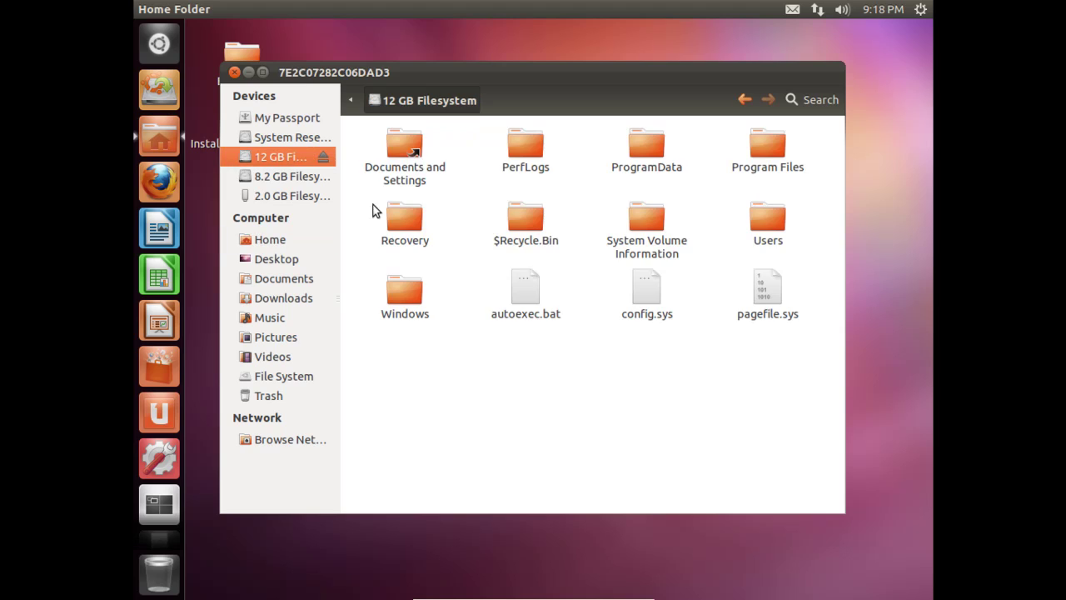
double_click(769, 220)
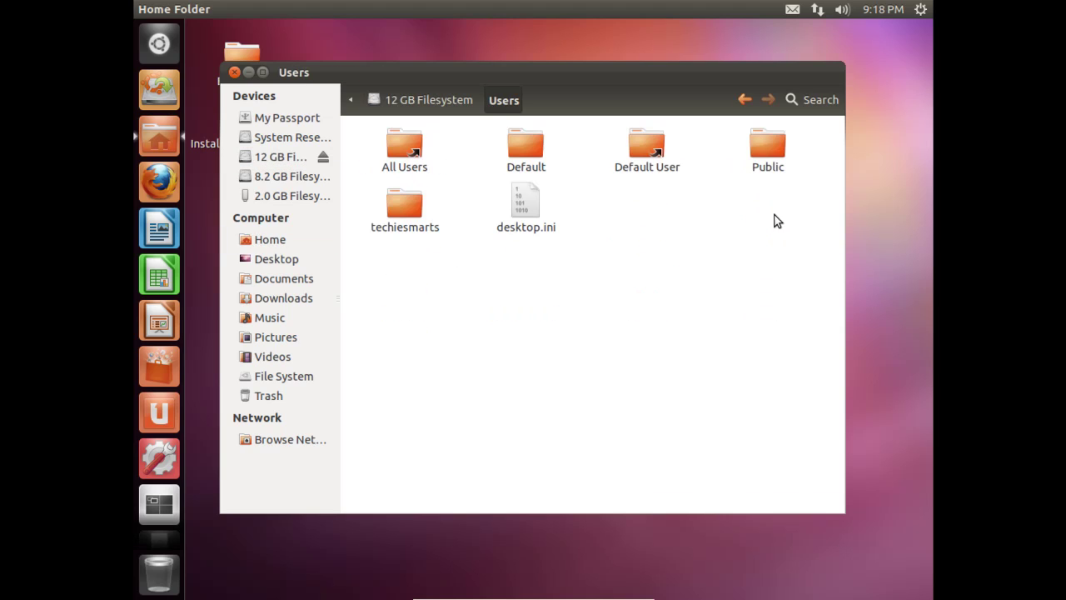
double_click(408, 218)
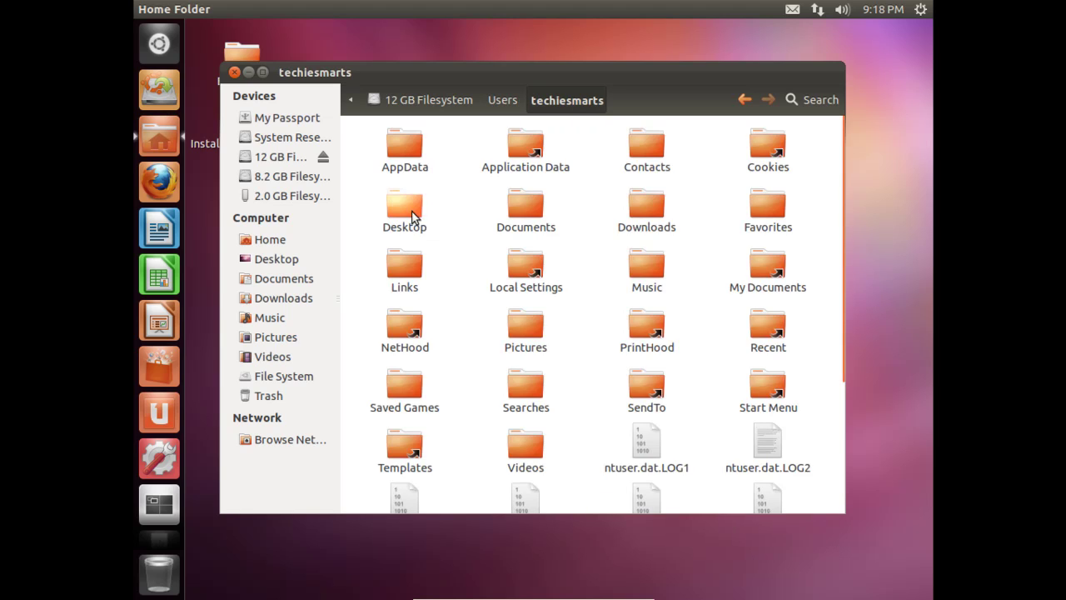
double_click(525, 329)
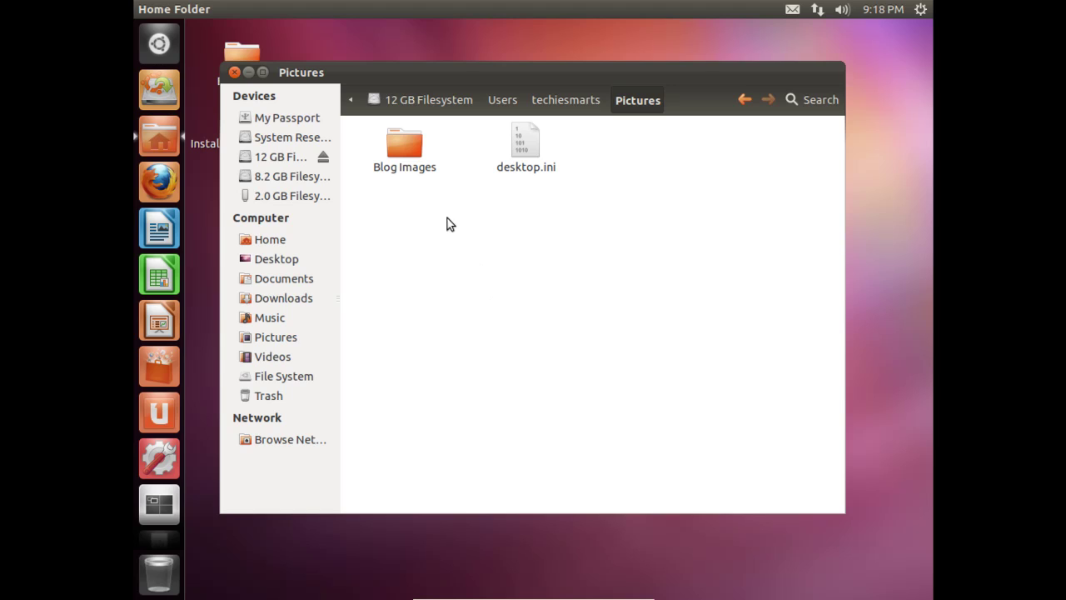
double_click(405, 166)
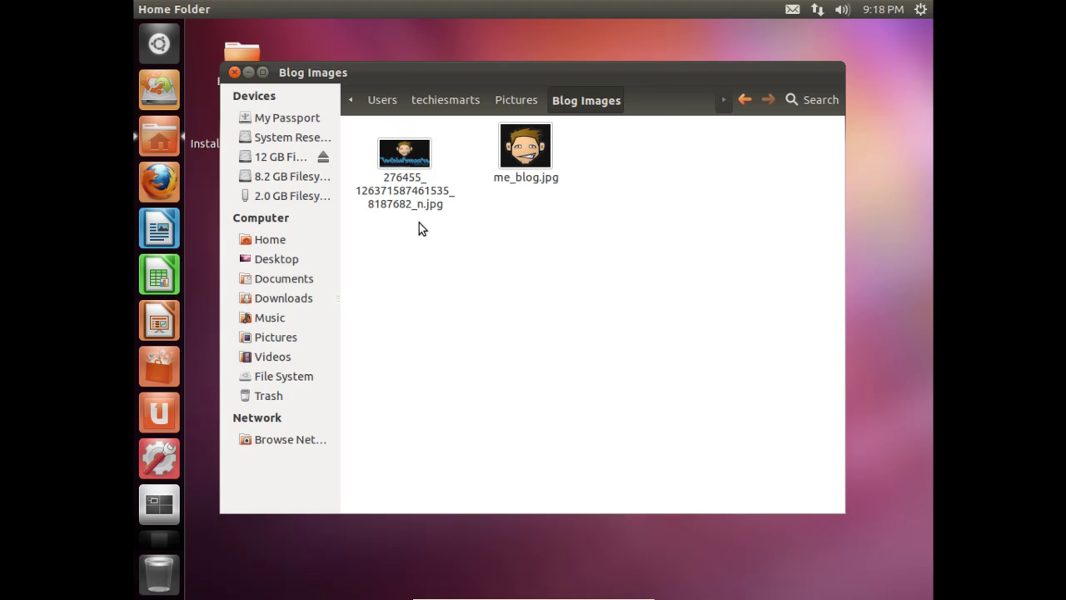
- Go back to the Pictures folder and copy its Blog Images folder
left_click(516, 99)
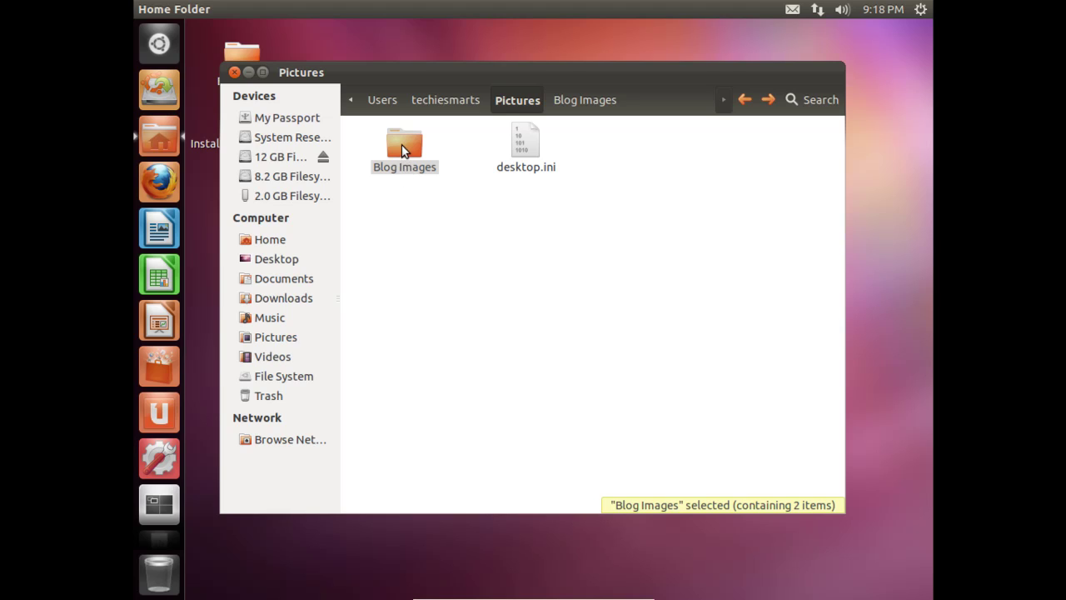
right_click(401, 144)
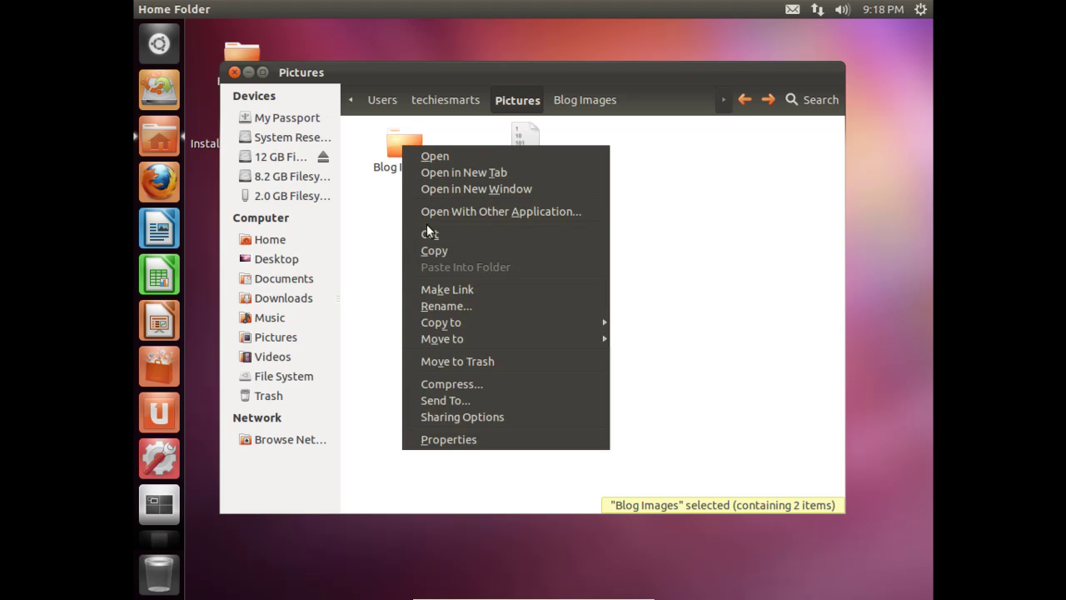
left_click(434, 250)
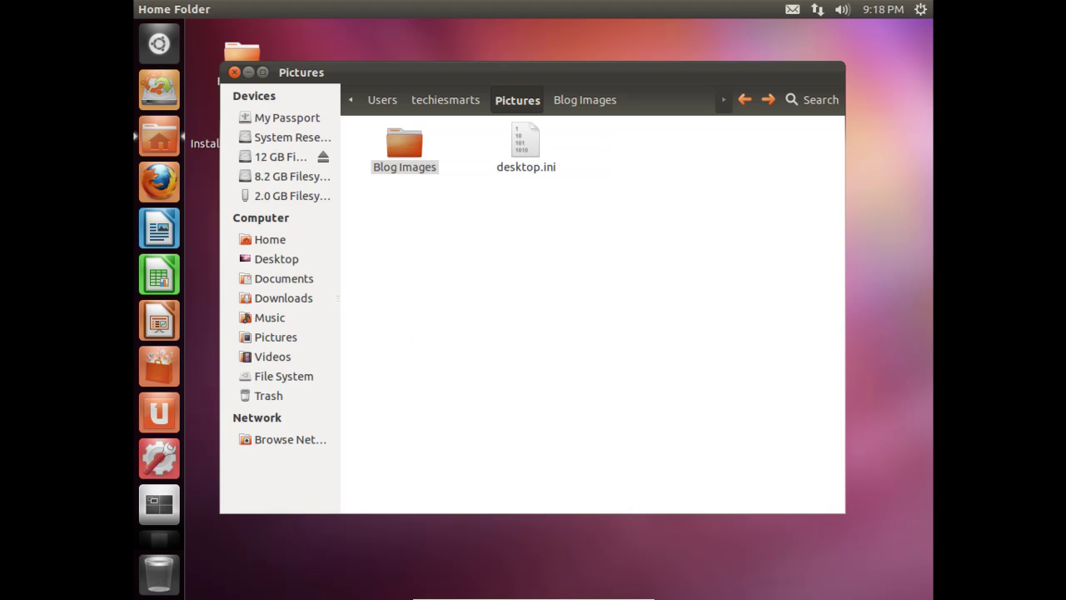
- Create a folder named Ubuntu Recovery on the 2.0 GB Filesystem drive
left_click(304, 198)
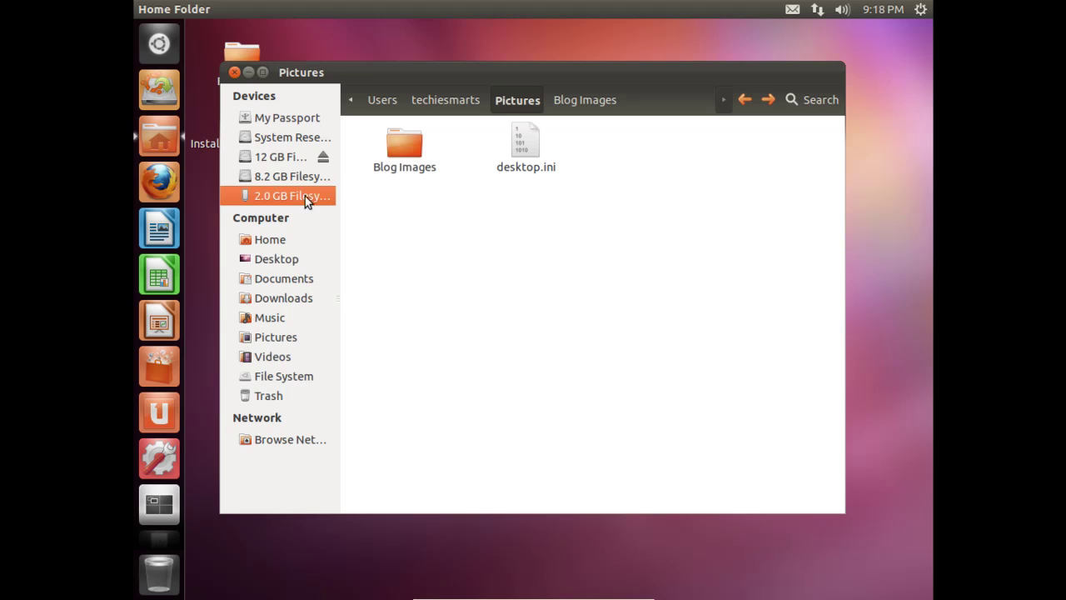
right_click(460, 245)
left_click(467, 255)
type("U")
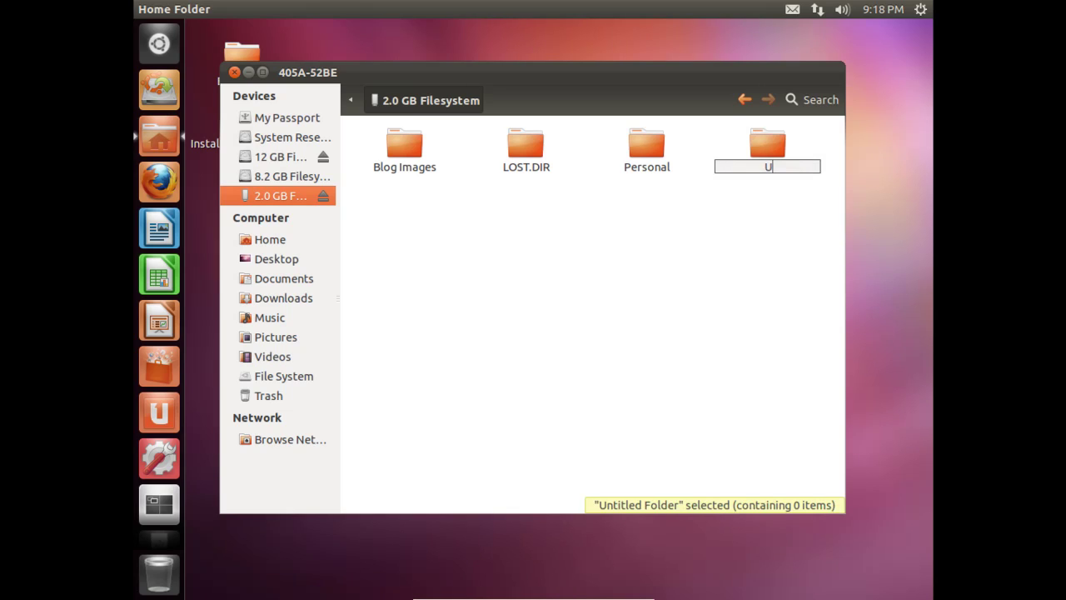
type("buntu R")
type("evoery")
key("BackSpace")
key("BackSpace")
key("BackSpace")
key("BackSpace")
key("BackSpace")
key("BackSpace")
key("BackSpace")
type("Revover")
key("BackSpace")
key("BackSpace")
key("BackSpace")
key("BackSpace")
key("BackSpace")
key("BackSpace")
key("BackSpace")
key("BackSpace")
key("BackSpace")
key("BackSpace")
key("BackSpace")
key("BackSpace")
key("BackSpace")
key("BackSpace")
type("Ubuntu Recovery")
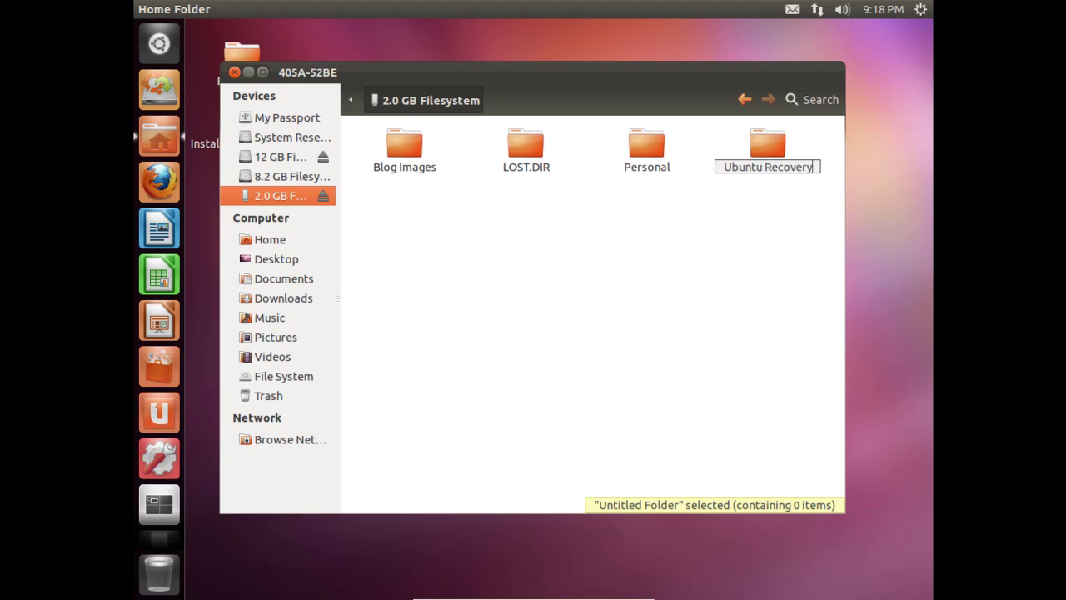
key("Return")
- Open the Ubuntu Recovery folder and paste the copied Blog Images folder into it
key("Return")
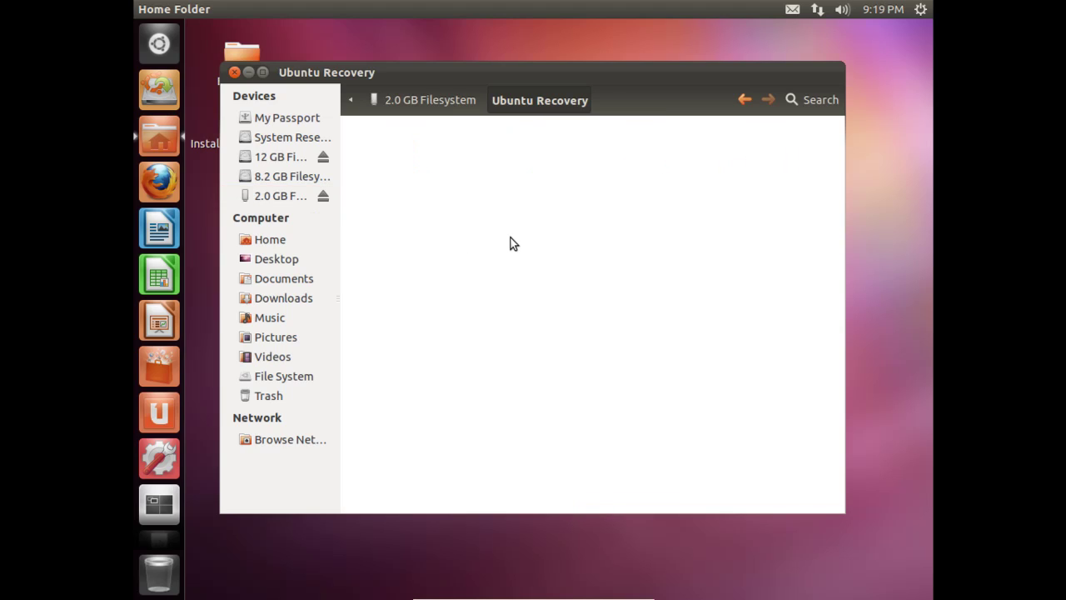
key("ctrl+v")
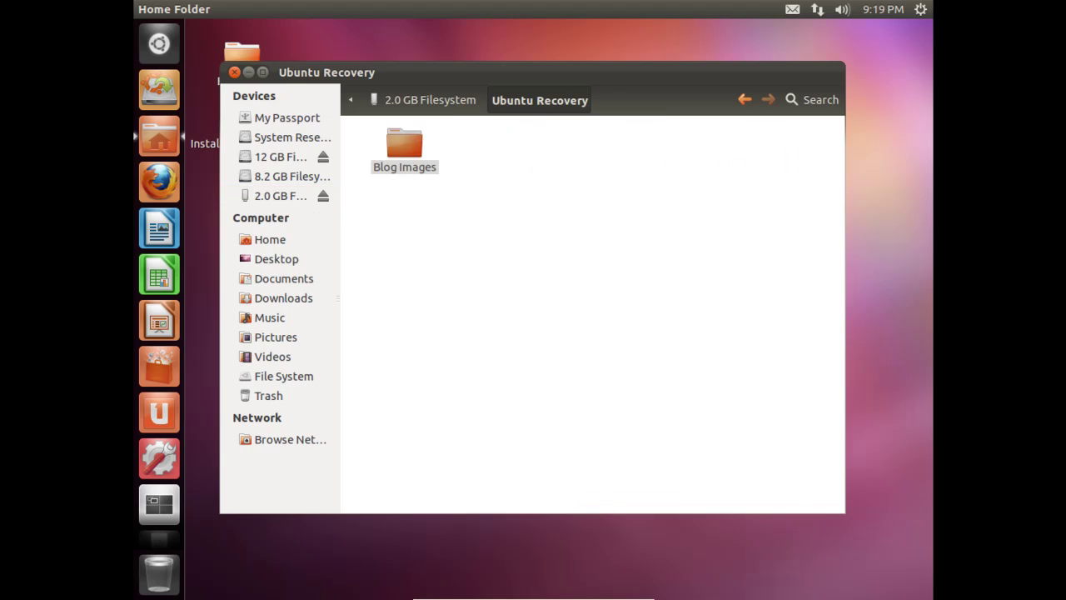
left_click(434, 211)
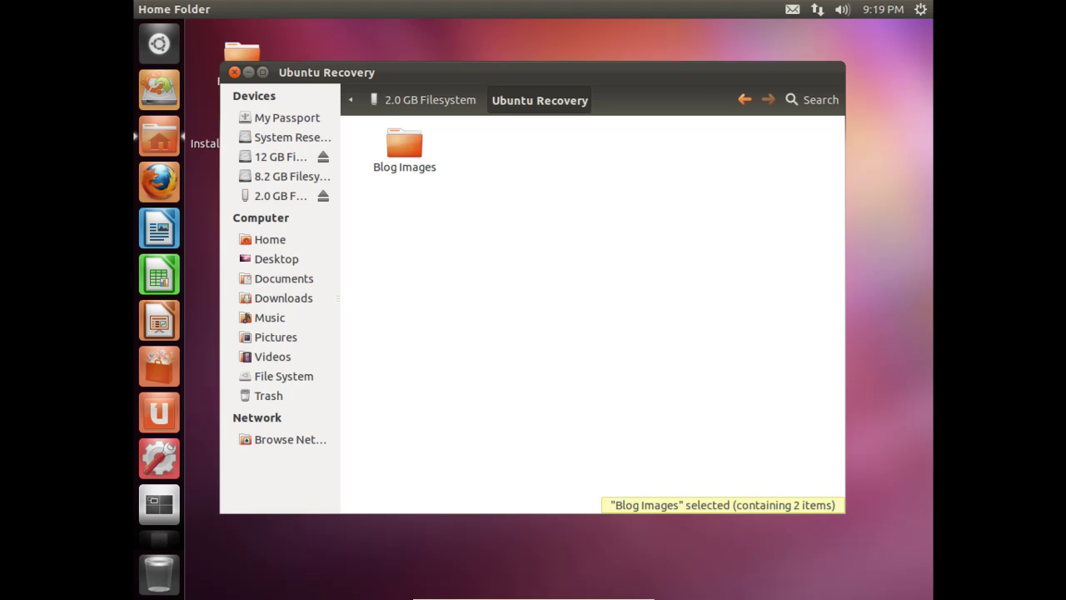
- Check the contents of Blog Images inside Ubuntu Recovery and of the Blog Images folder at the drive's root
double_click(411, 169)
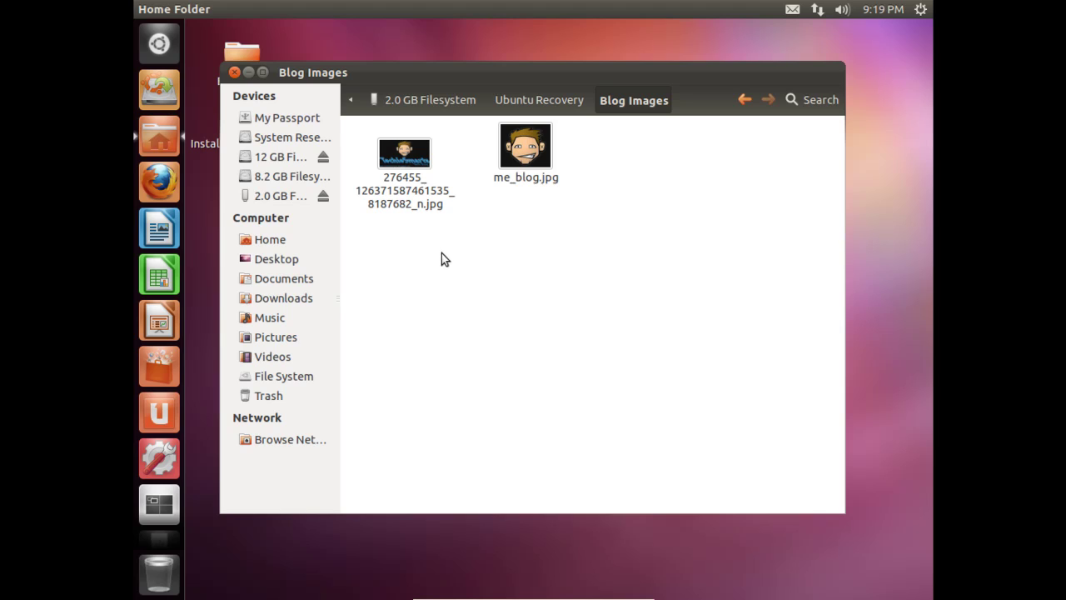
left_click(434, 104)
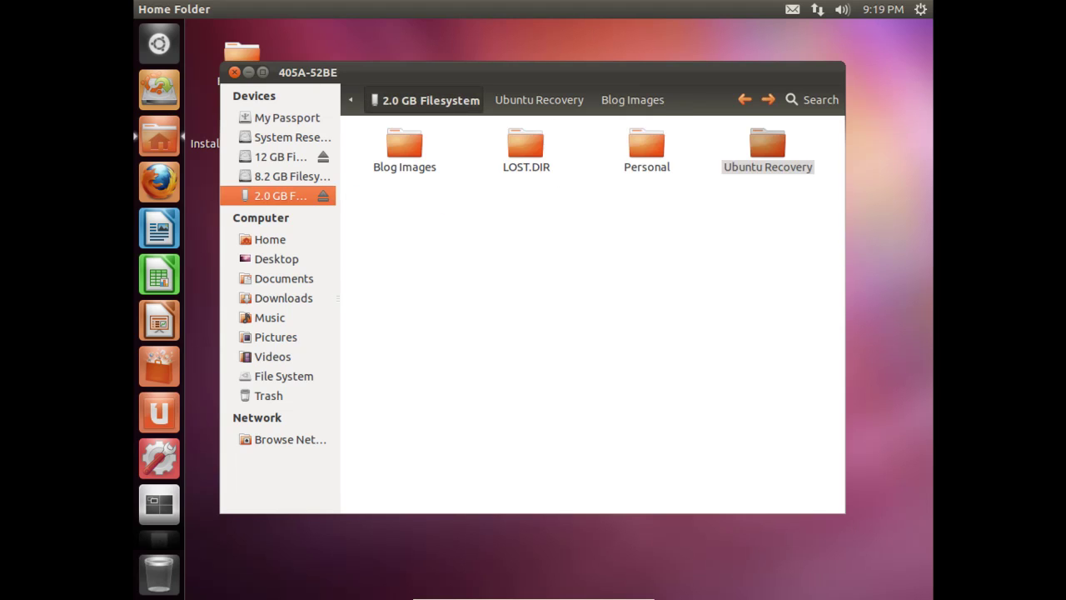
double_click(406, 171)
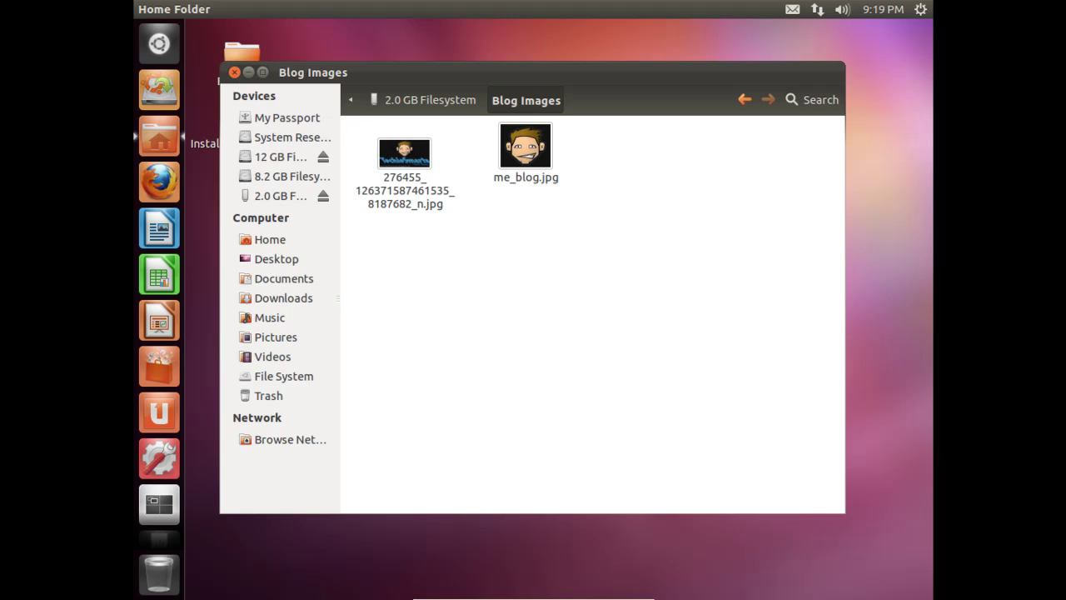
- Close the Blog Images window and restart the computer from the Ubuntu live session
left_click(235, 72)
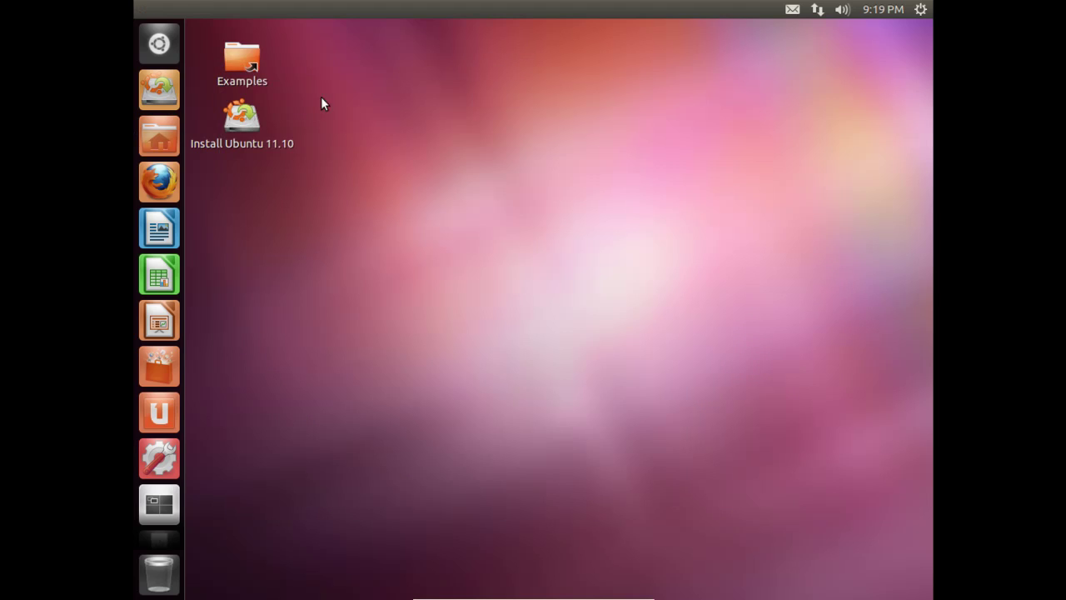
left_click(920, 9)
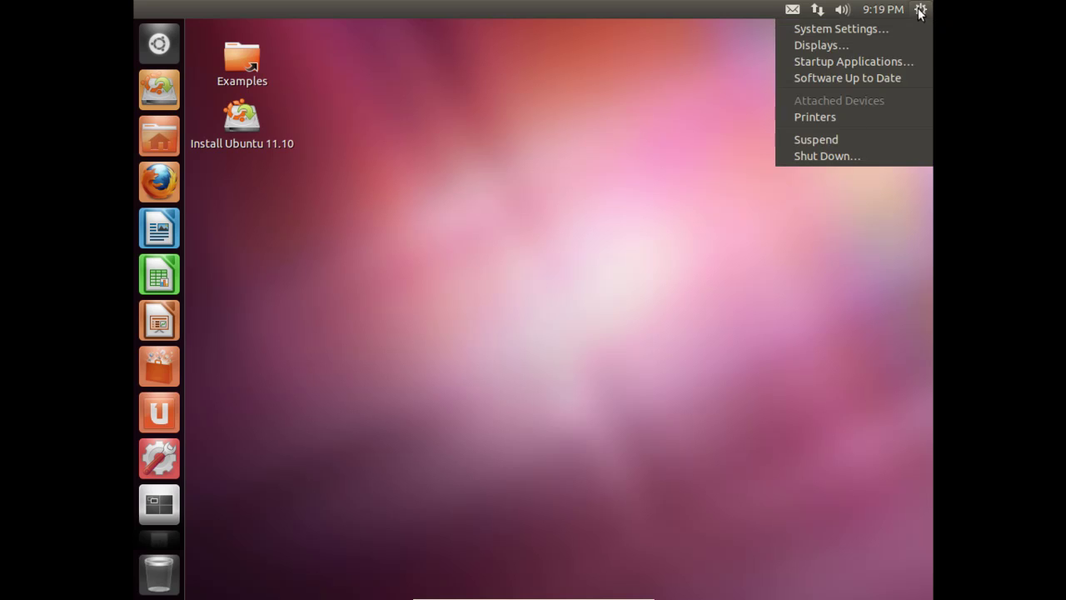
left_click(862, 156)
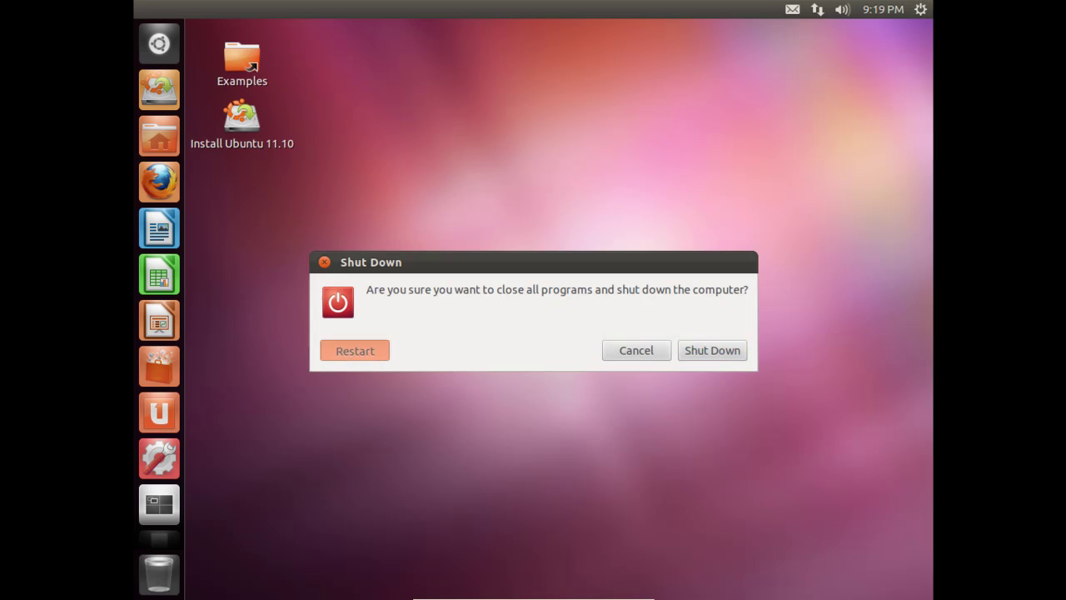
left_click(343, 354)
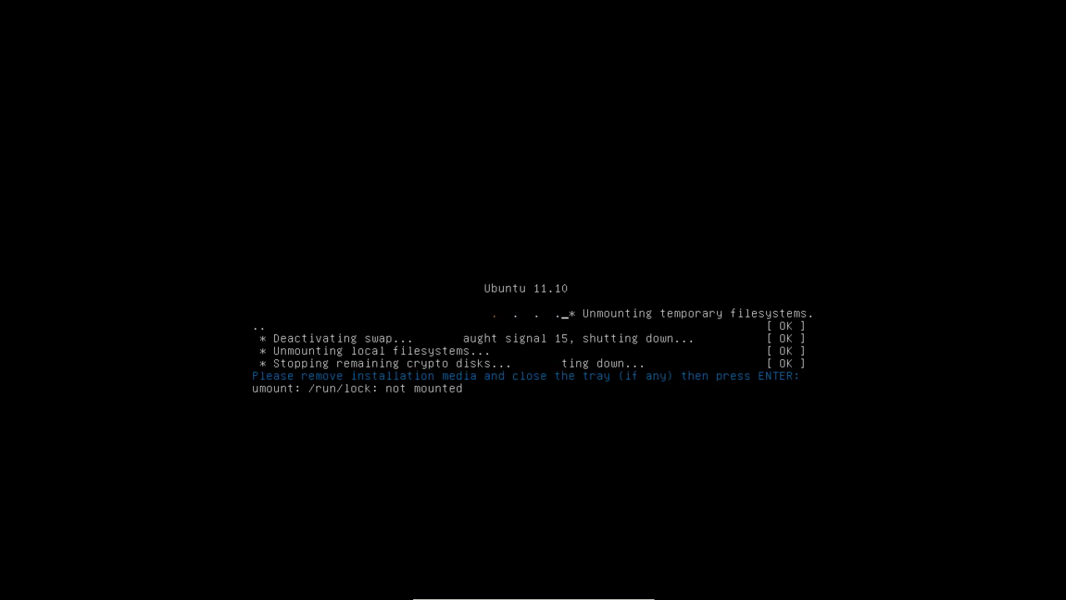
- Take the Ubuntu 11.10 disc image out of the virtual CD/DVD drive and continue the restart, dismissing the mouse integration message
left_click(505, 591)
mouse_move(583, 479)
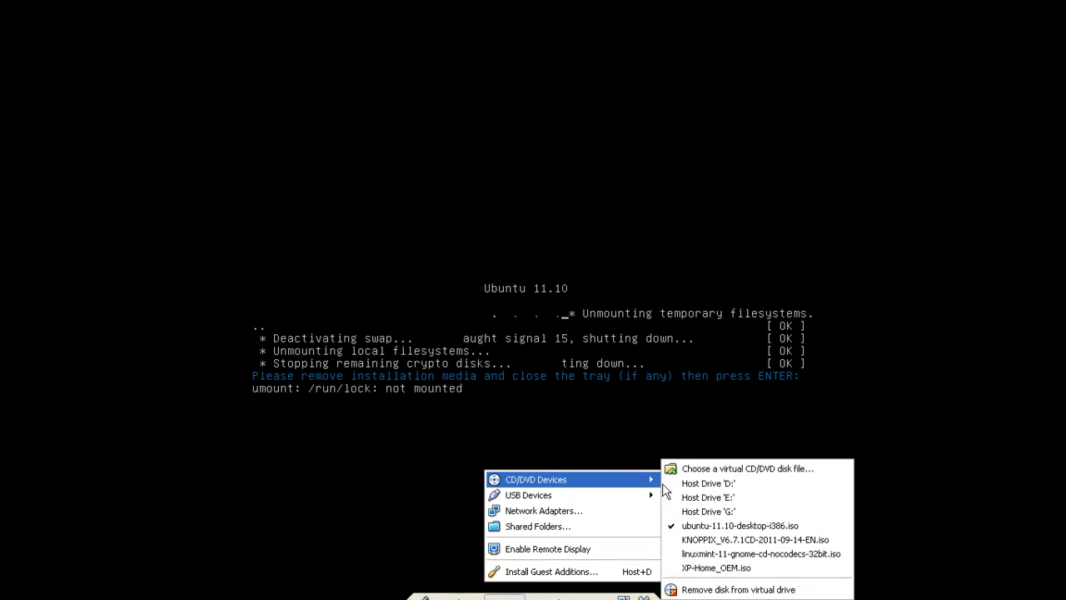
left_click(675, 495)
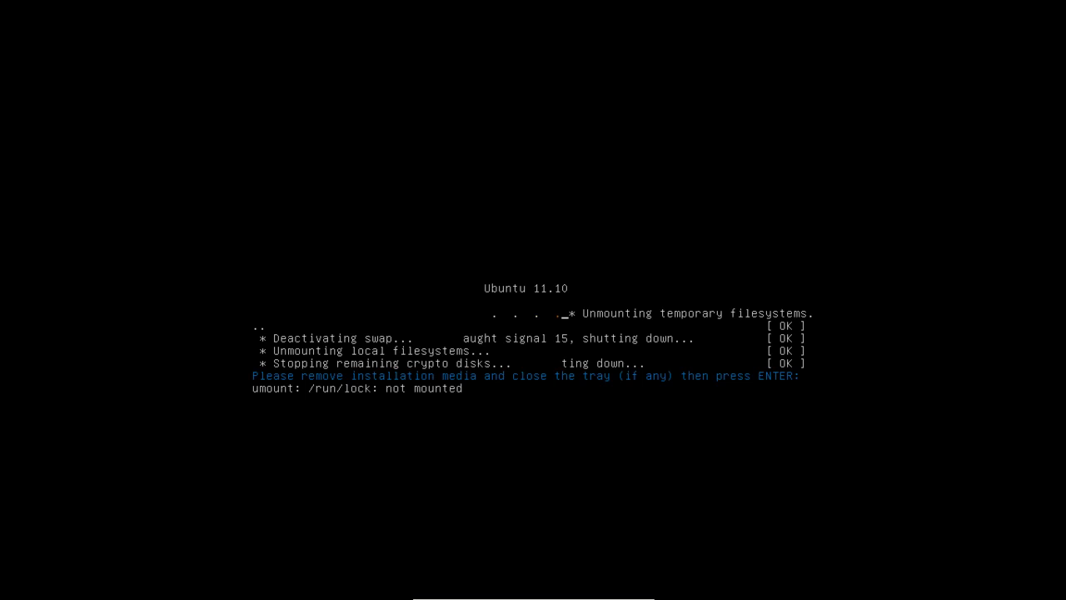
key("Return")
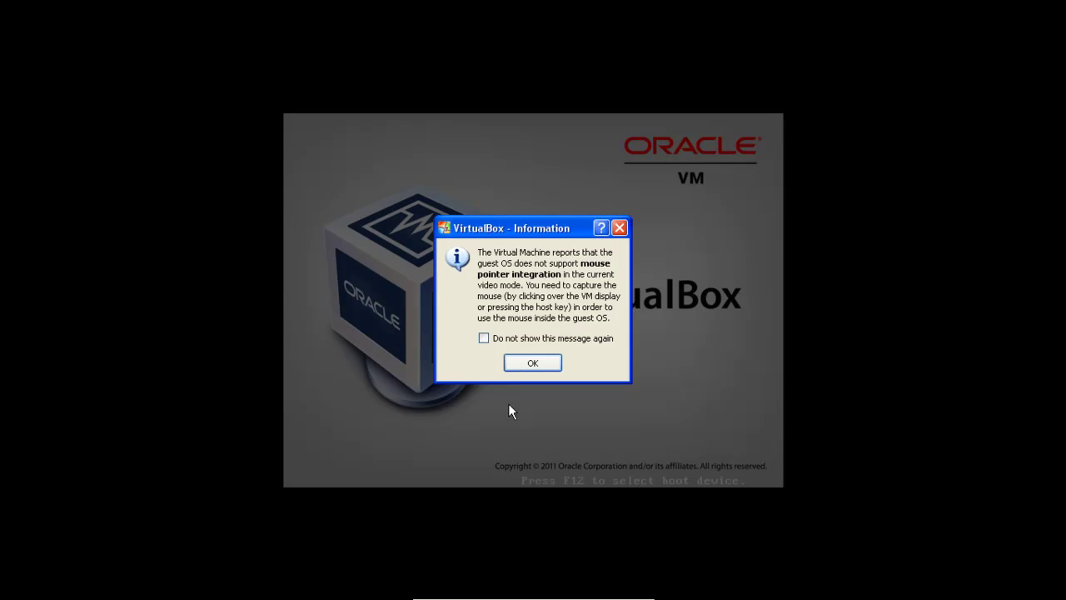
left_click(526, 364)
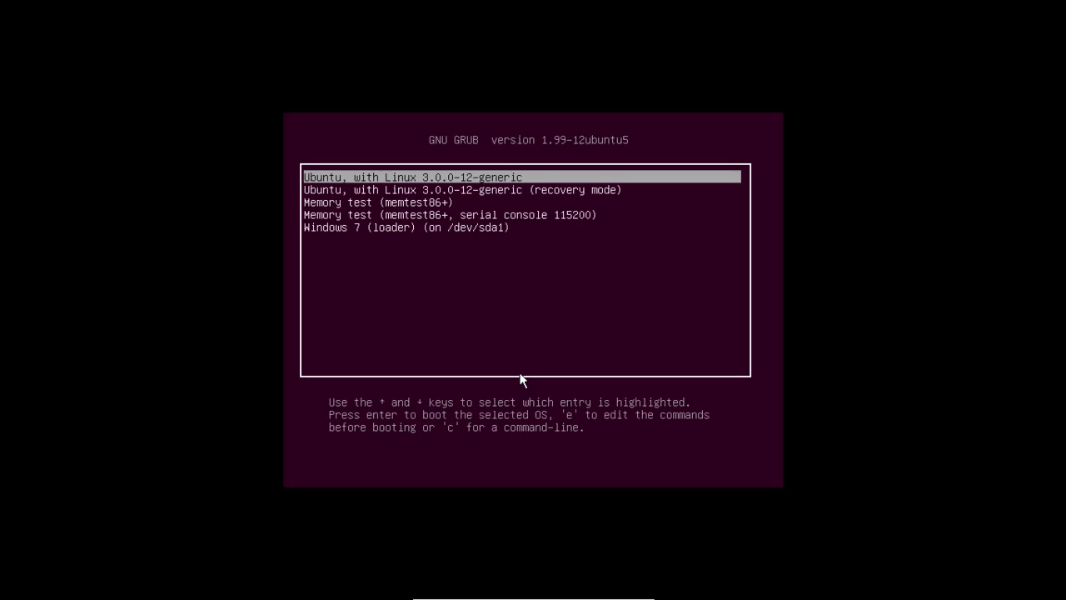
- Boot the Windows 7 (loader) entry on /dev/sda1 from the GRUB boot list
key("Down")
key("Down")
key("Down")
key("Down")
key("Return")
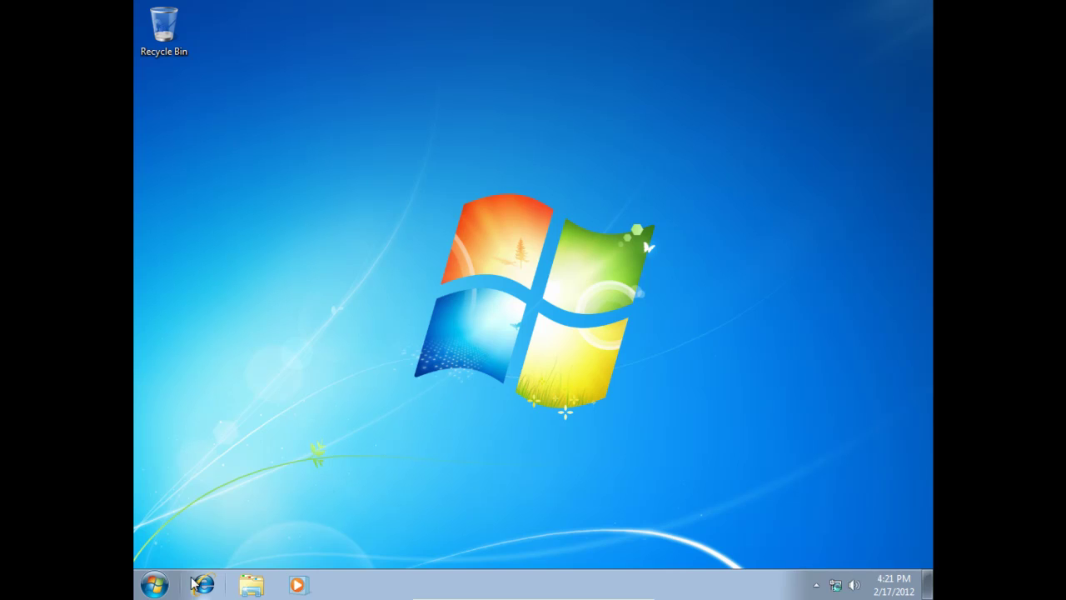
- Open the Blog Images folder inside Ubuntu Recovery on Removable Disk (F:) to check the copied files
left_click(155, 585)
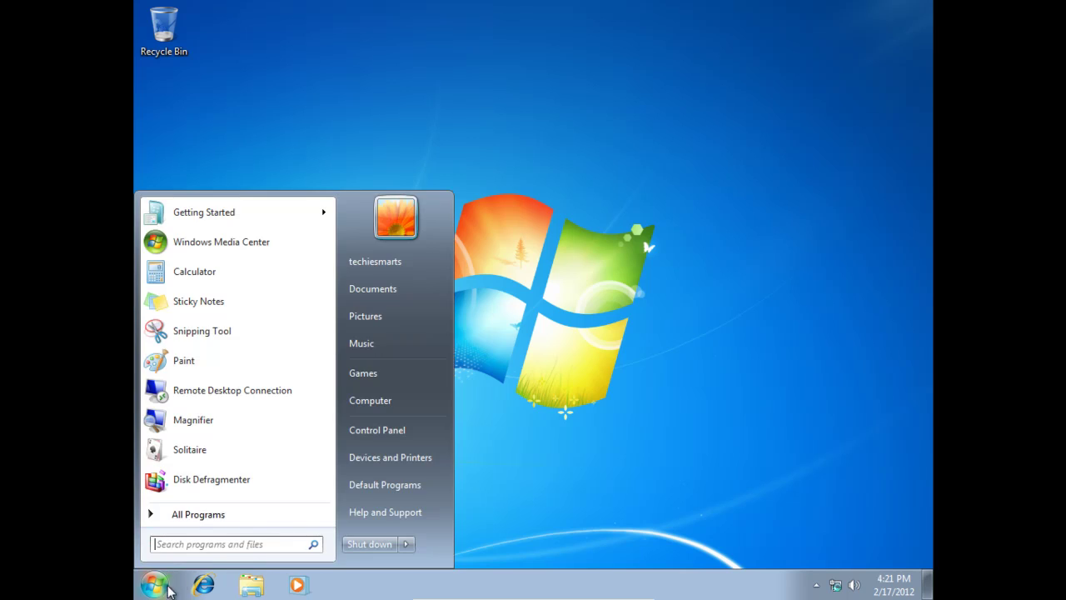
left_click(374, 403)
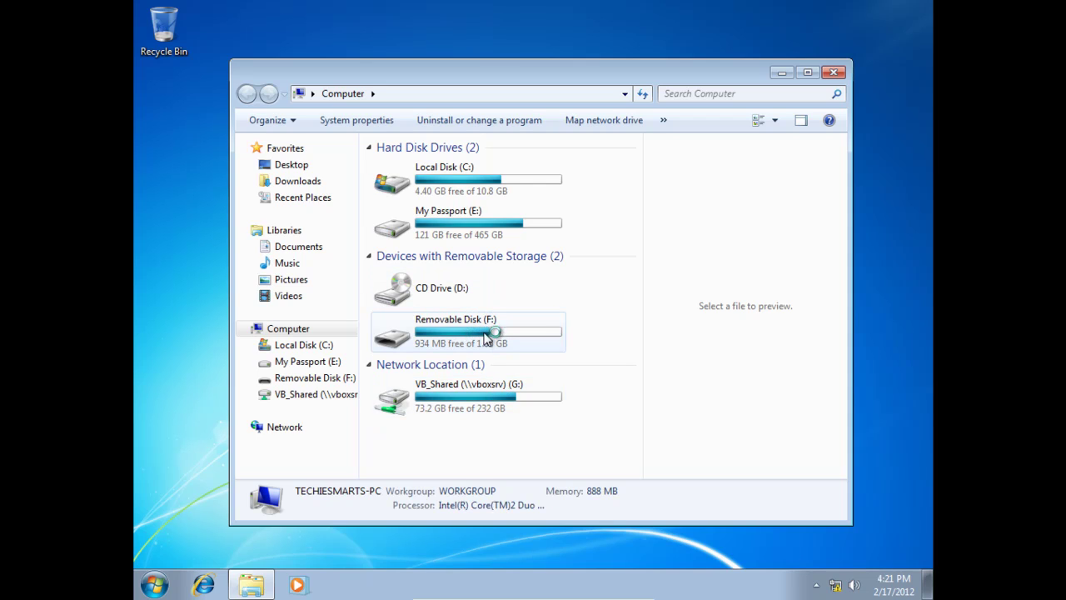
left_click(454, 337)
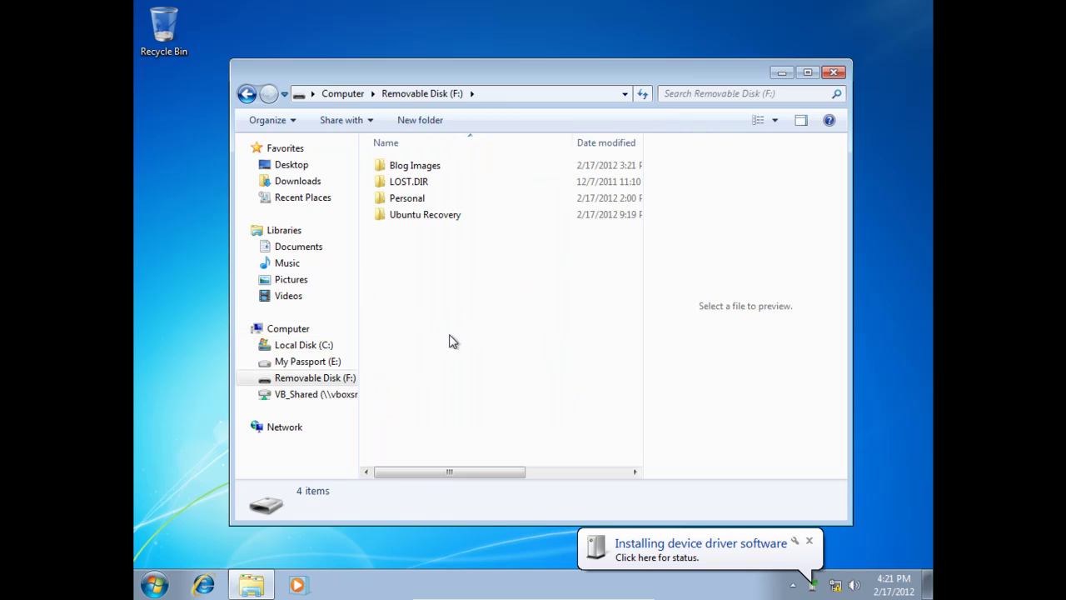
left_click(414, 220)
double_click(414, 220)
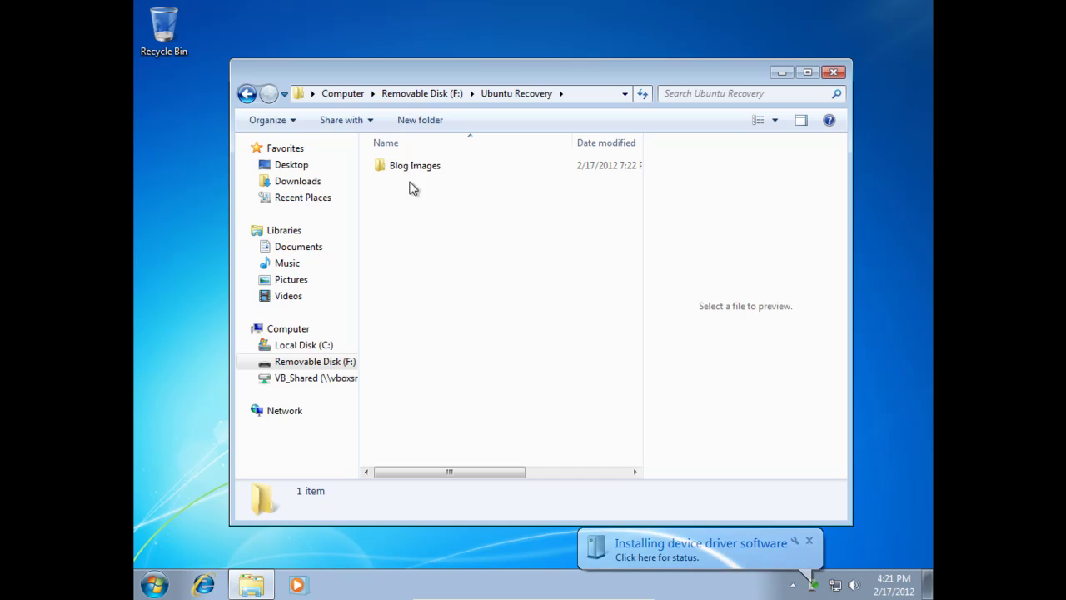
double_click(410, 169)
left_click(410, 167)
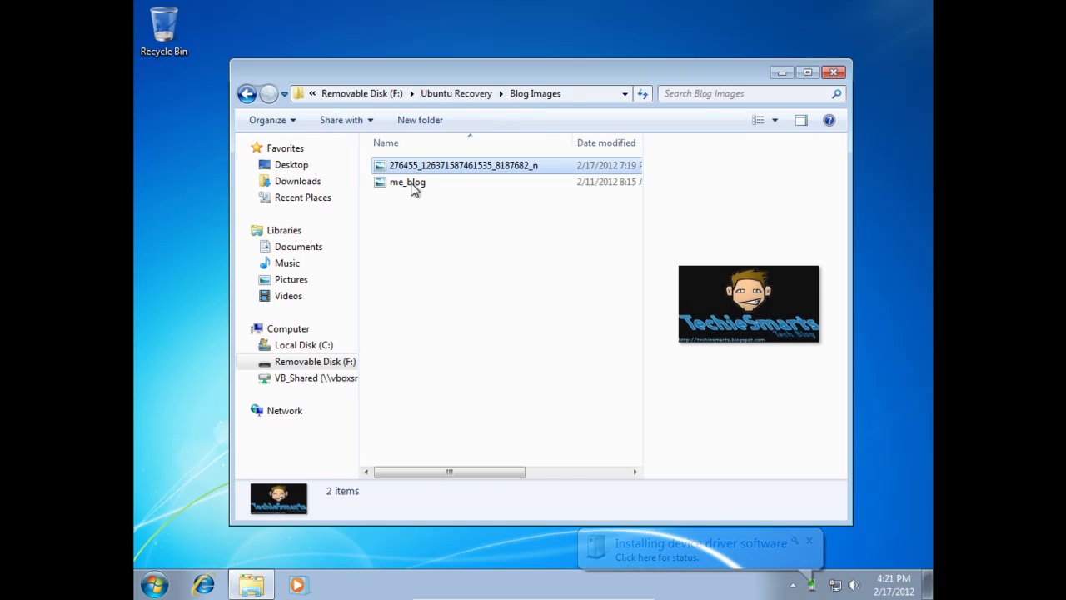
- View the me_blog image at full size in Windows Photo Viewer and close the viewer
left_click(413, 185)
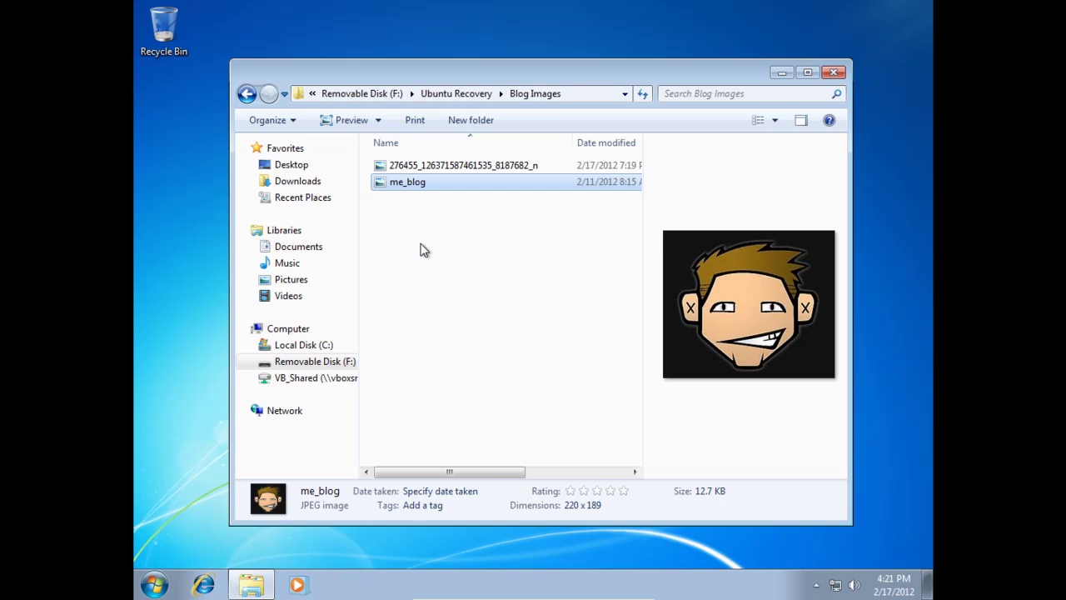
key("Return")
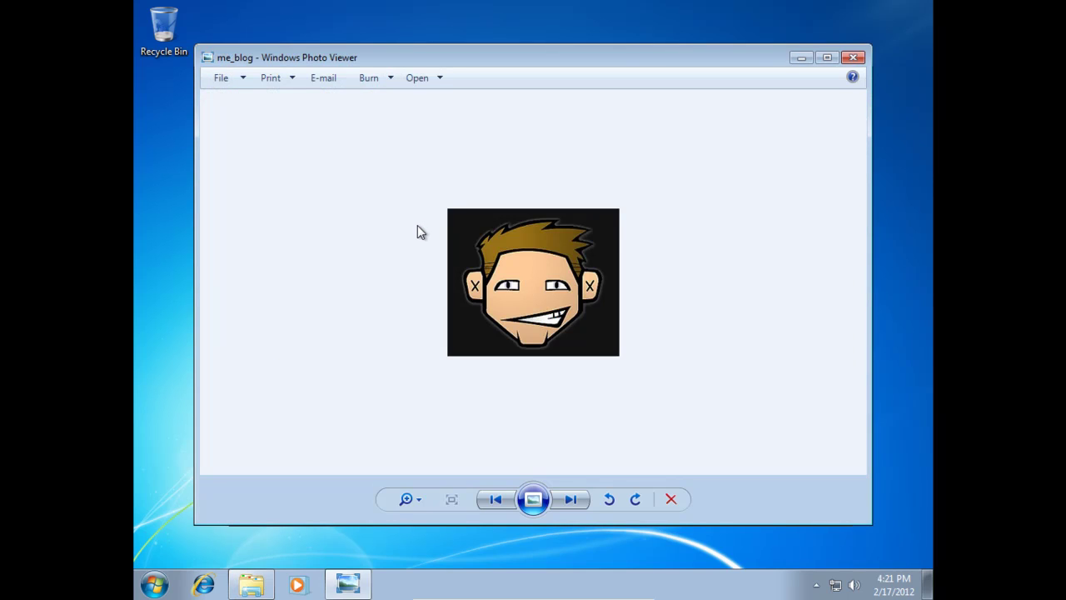
left_click(851, 58)
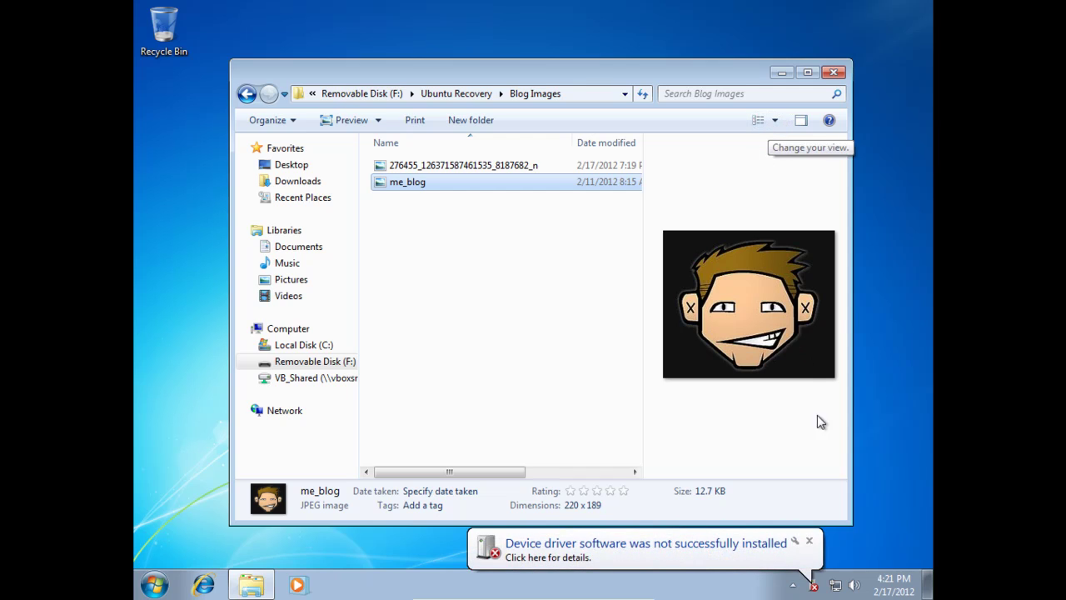
- Dismiss the device driver notification and the AutoPlay window, and reselect the me_blog image in Blog Images
left_click(809, 541)
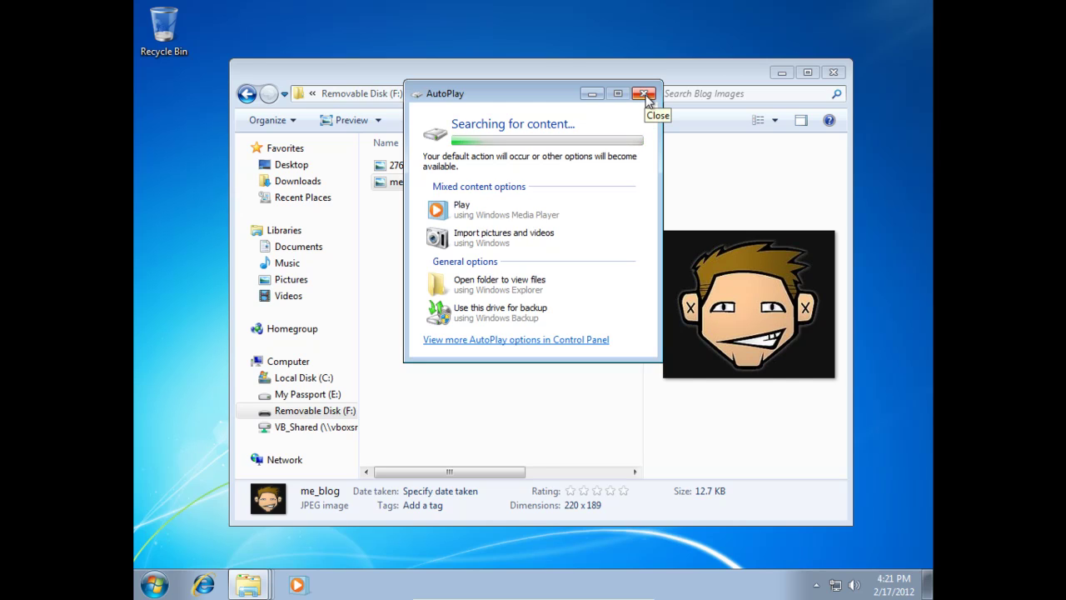
left_click(644, 93)
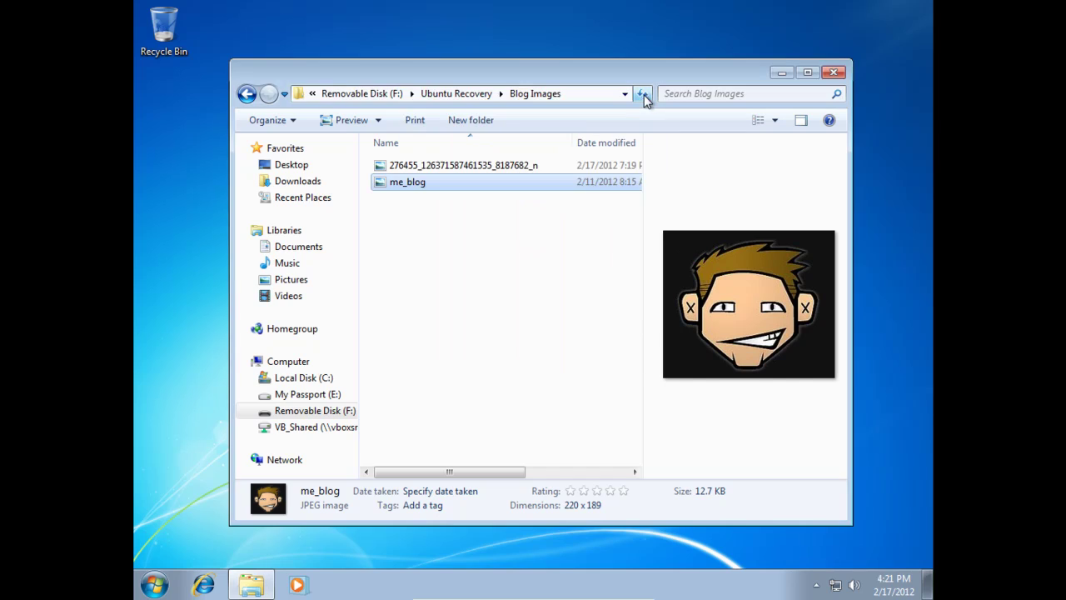
left_click(477, 239)
left_click(424, 183)
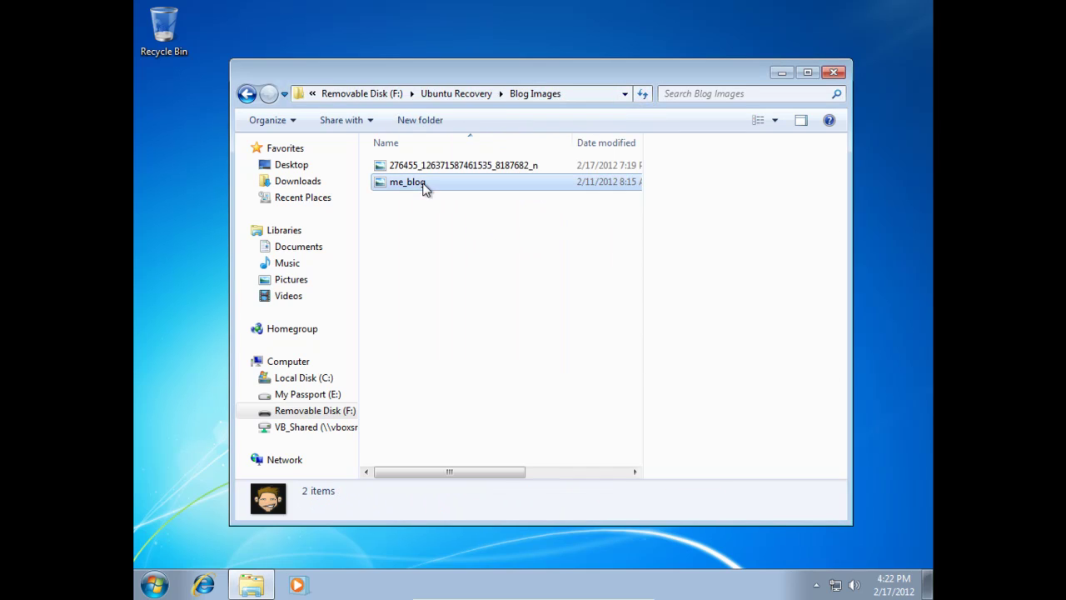